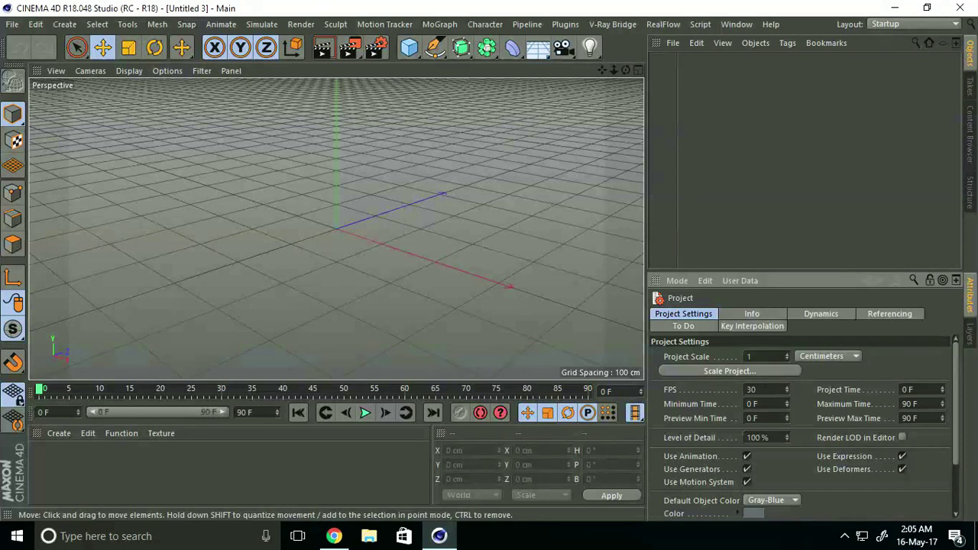
Add a MoText object to the scene and set its text to GOOGLE.
left_click(439, 25)
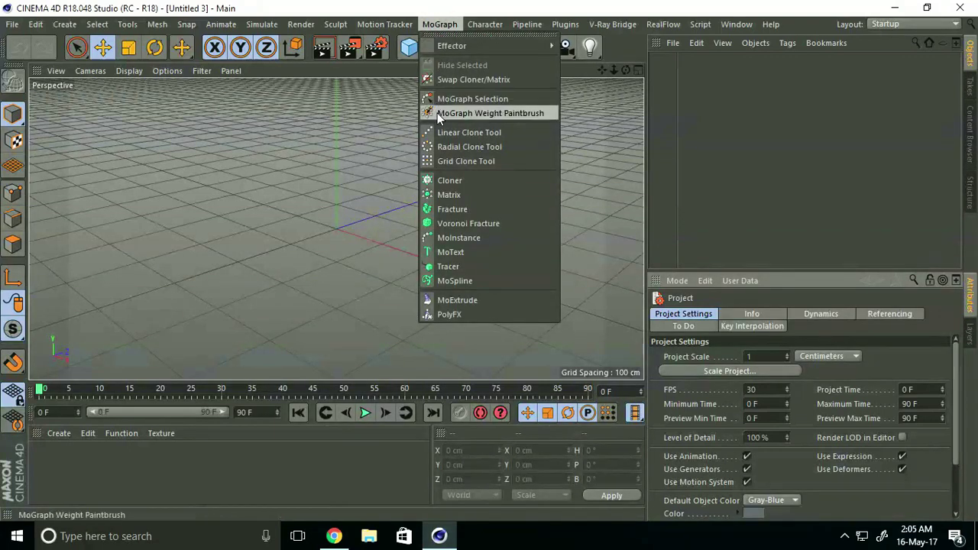
left_click(458, 253)
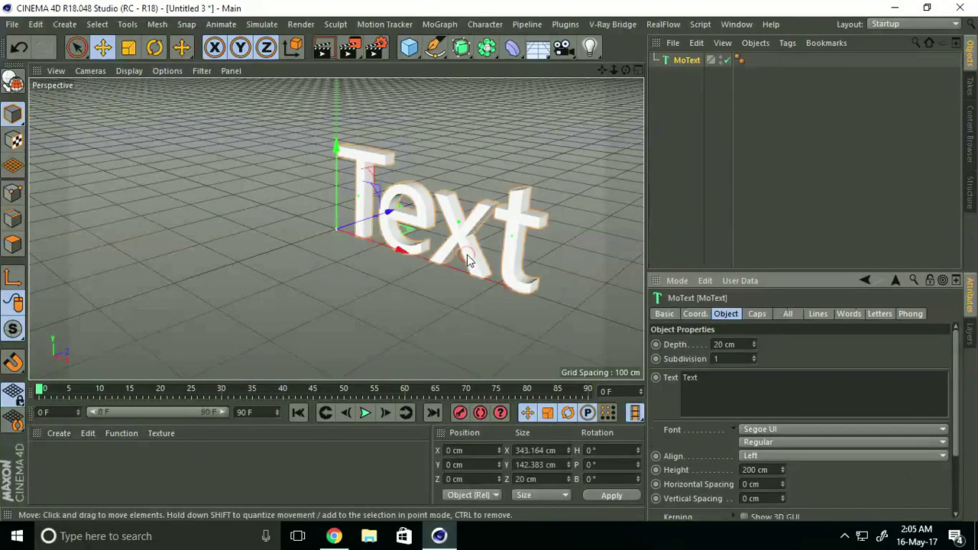
double_click(721, 379)
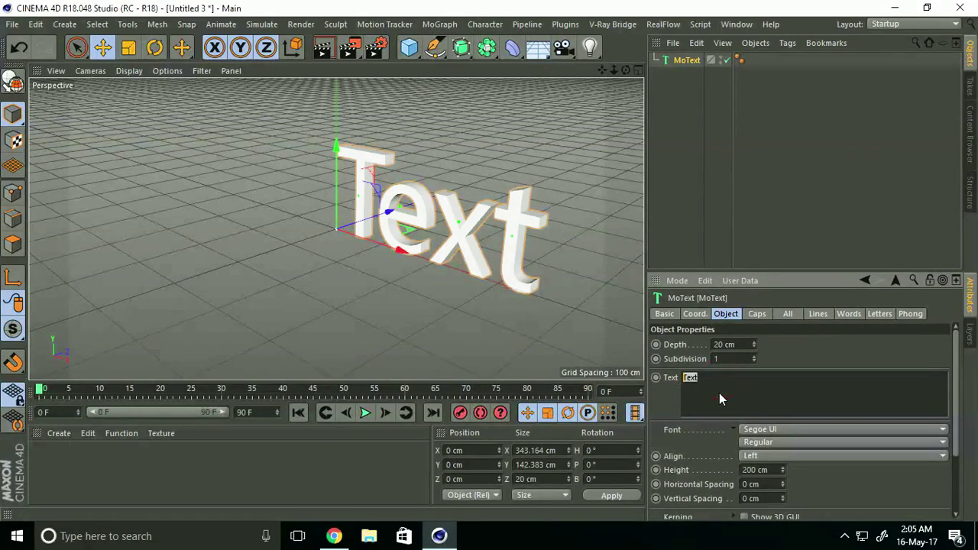
type("GOOGLE")
Change the MoText font to Gretoon Highlight.
left_click(753, 430)
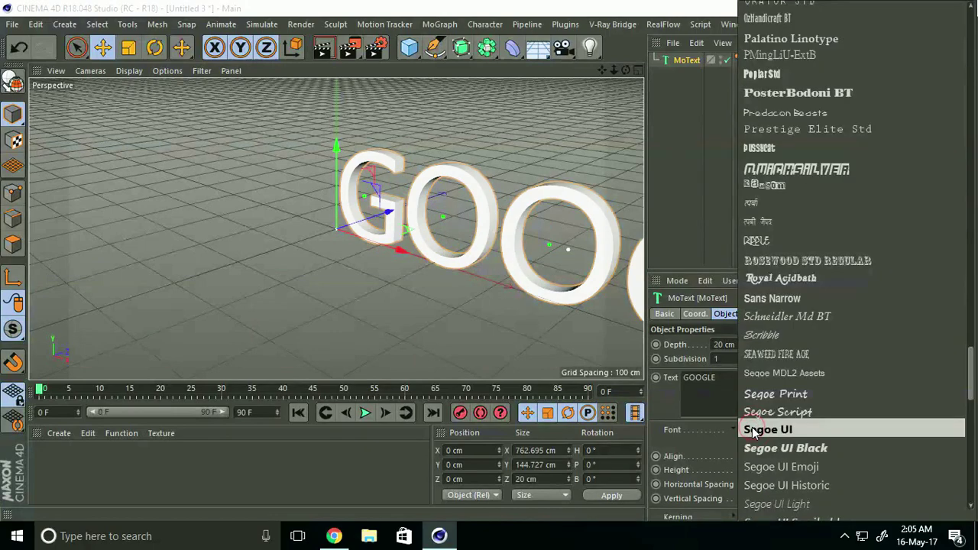
scroll(752, 432, "up", 5)
scroll(753, 433, "up", 12)
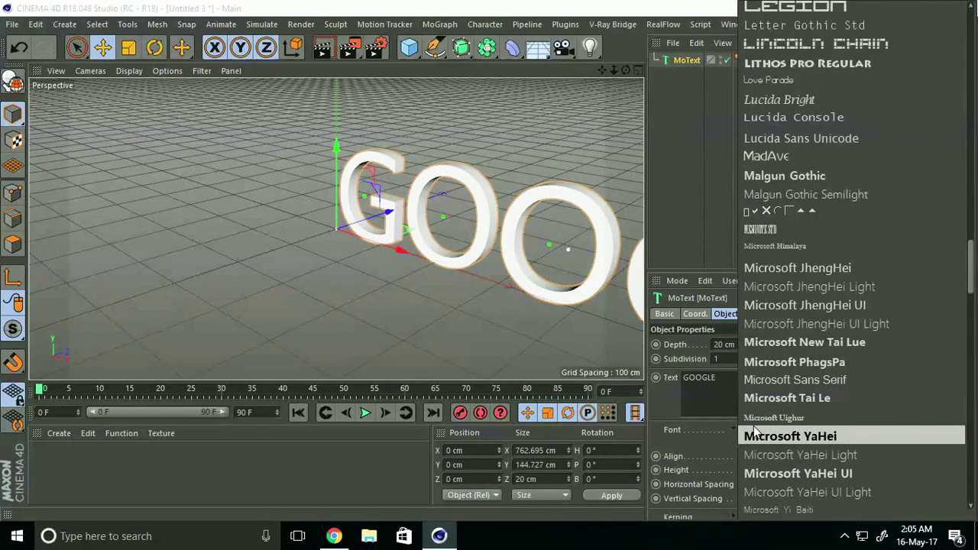
scroll(759, 425, "up", 15)
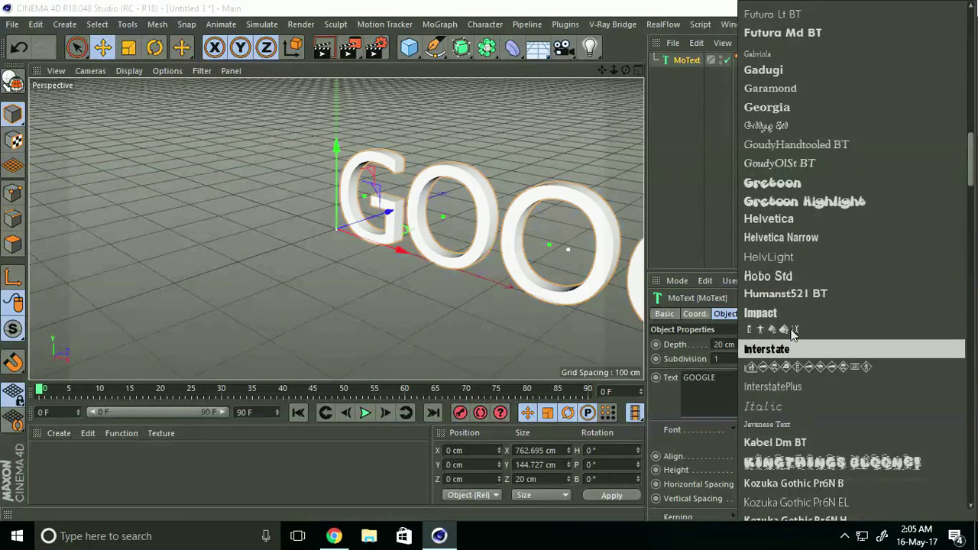
left_click(805, 203)
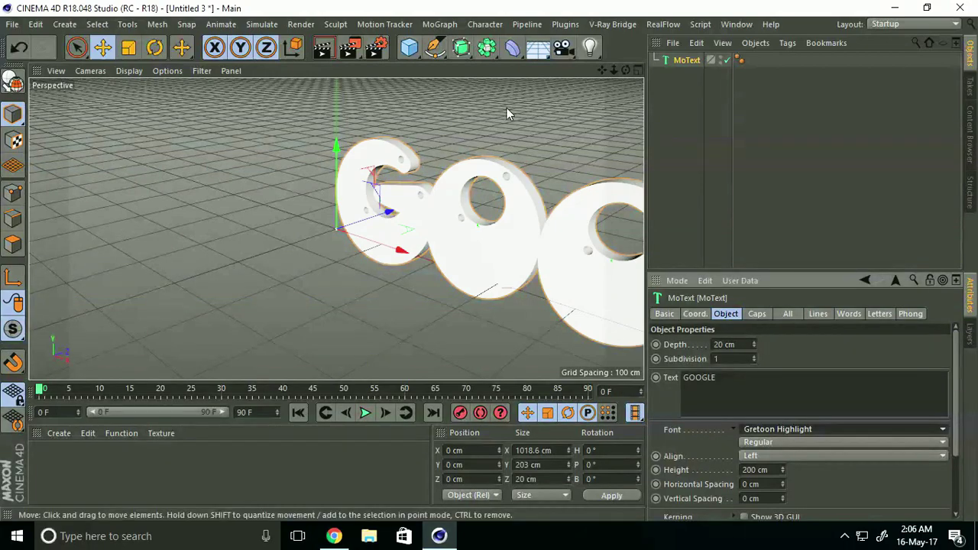
Frame the whole word from its front side and display the viewport with Gouraud Shading (Lines).
left_click_drag(626, 69, 489, 260)
left_click_drag(608, 71, 535, 191)
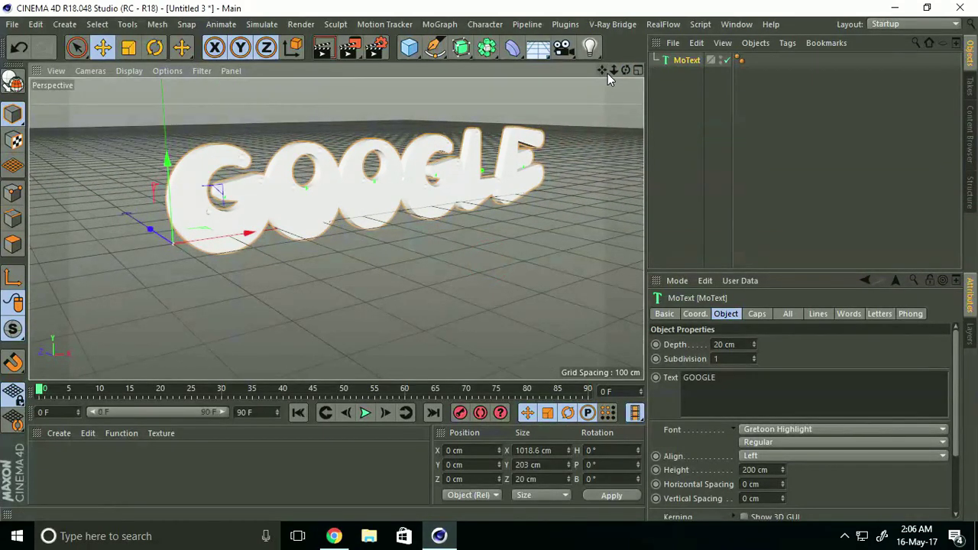
left_click_drag(607, 73, 489, 260)
left_click_drag(603, 71, 489, 261)
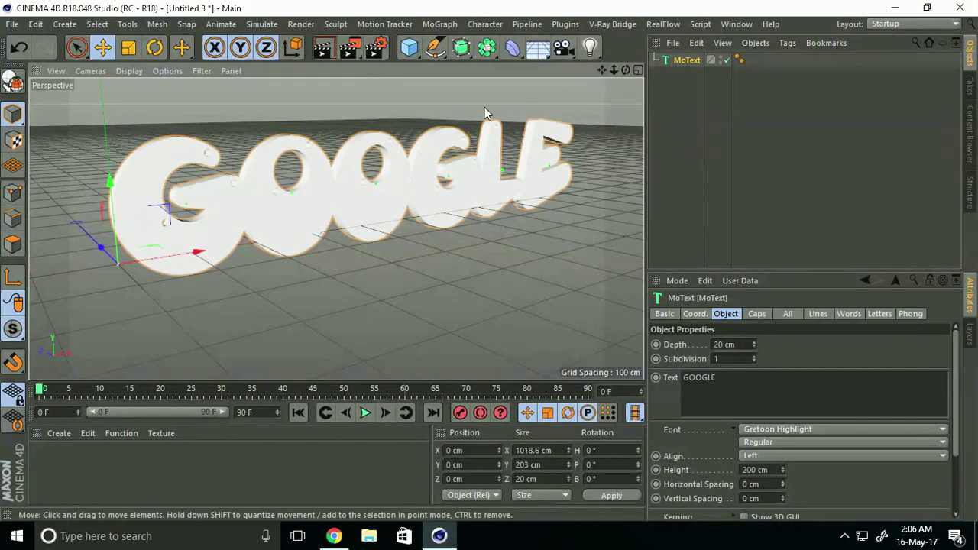
left_click(139, 70)
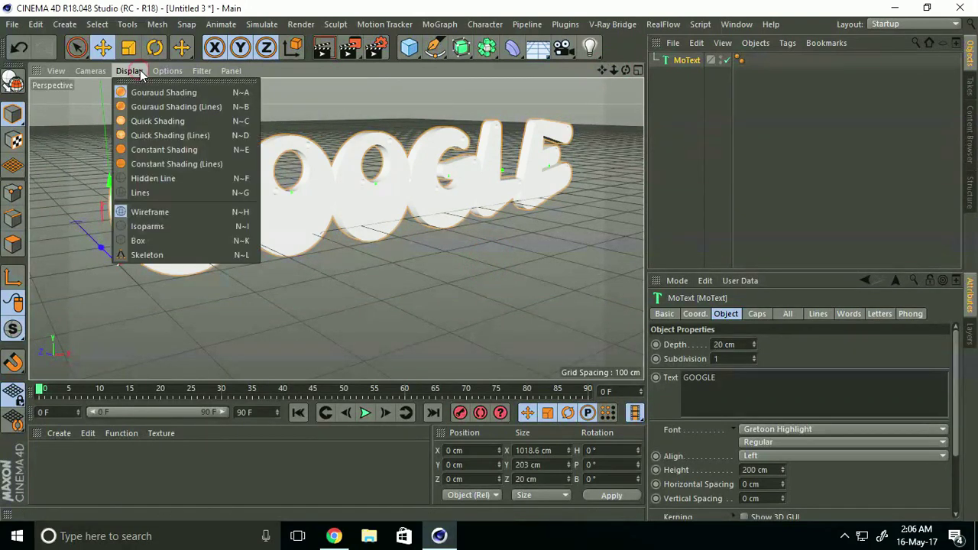
left_click(218, 106)
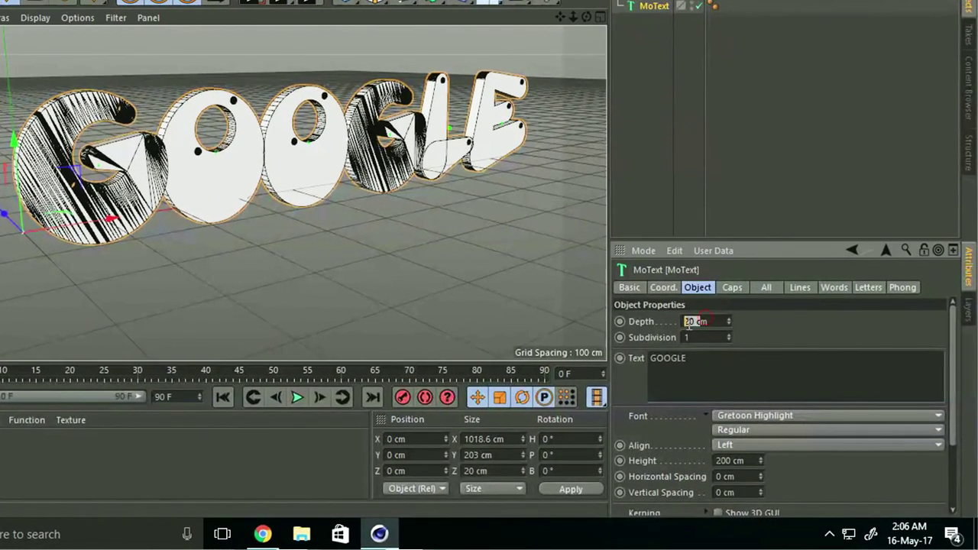
Set the MoText depth to 40 cm and its subdivision to 7.
double_click(708, 342)
type("40")
key("Return")
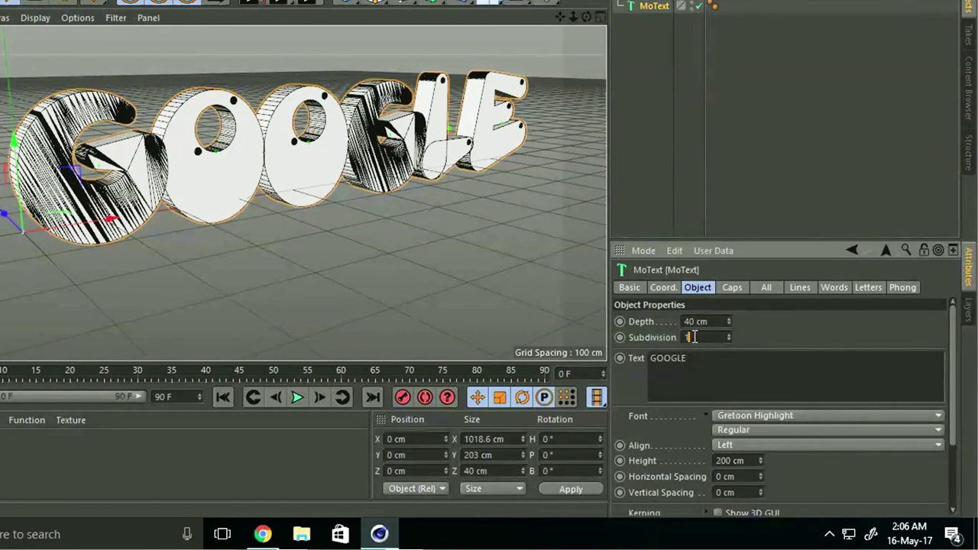
double_click(689, 337)
type("7")
key("Return")
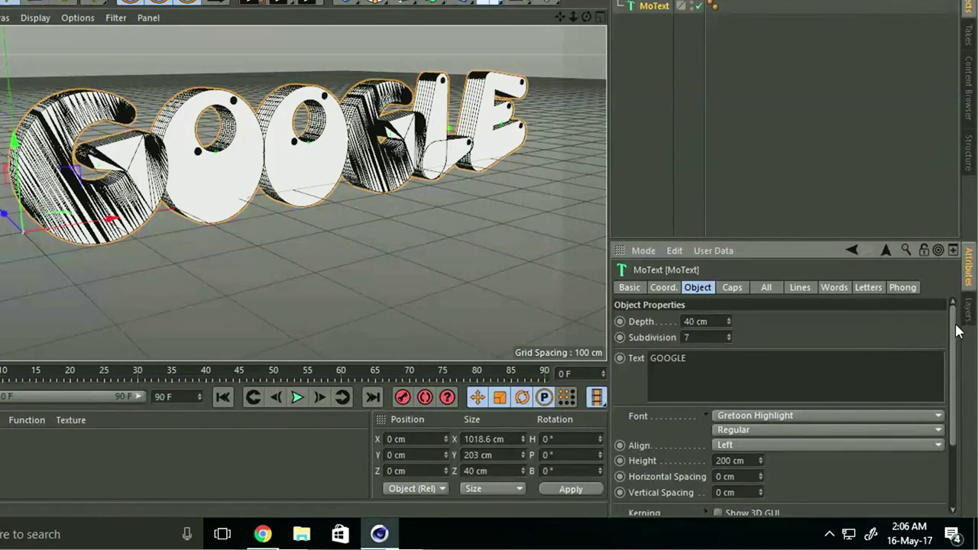
Set the text's intermediate points to Subdivided with a maximum length of 10 cm.
left_click_drag(956, 330, 957, 428)
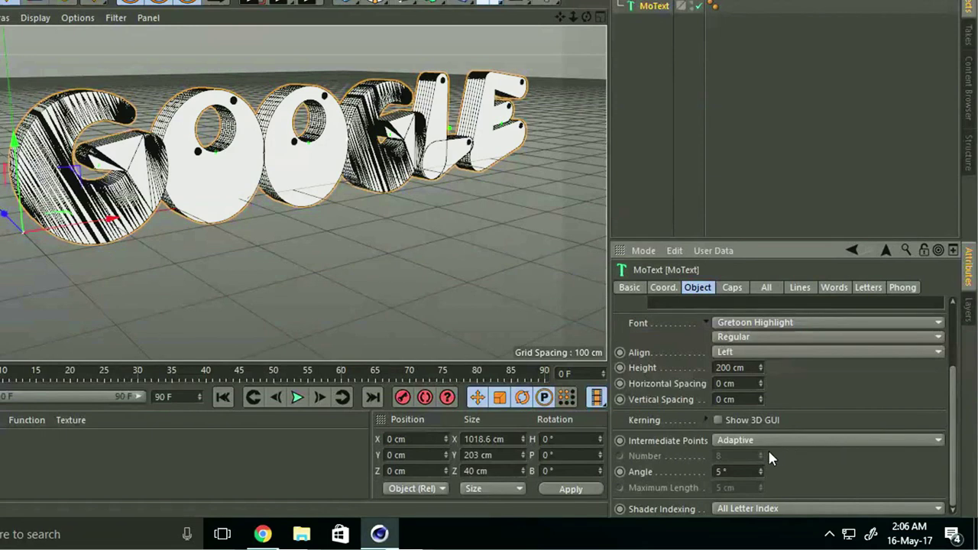
left_click(732, 441)
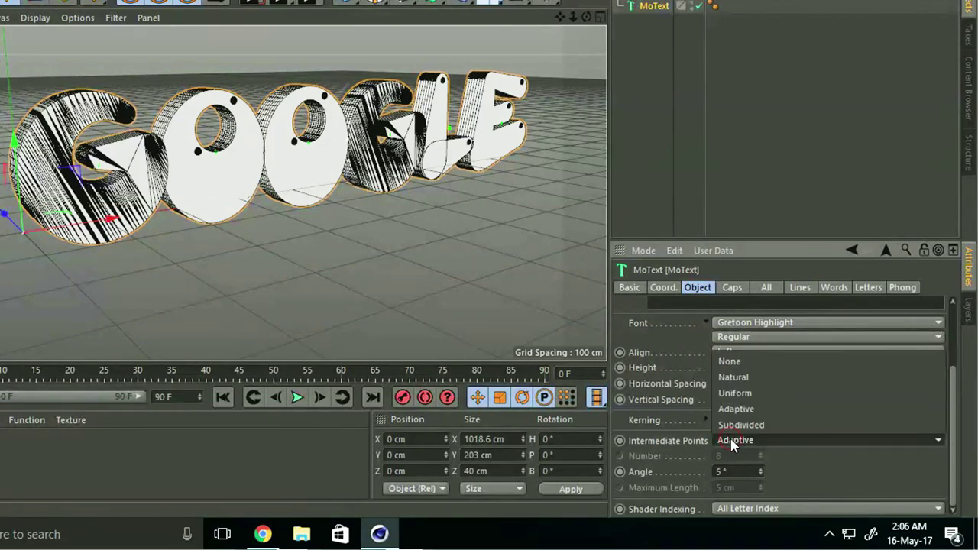
left_click(767, 424)
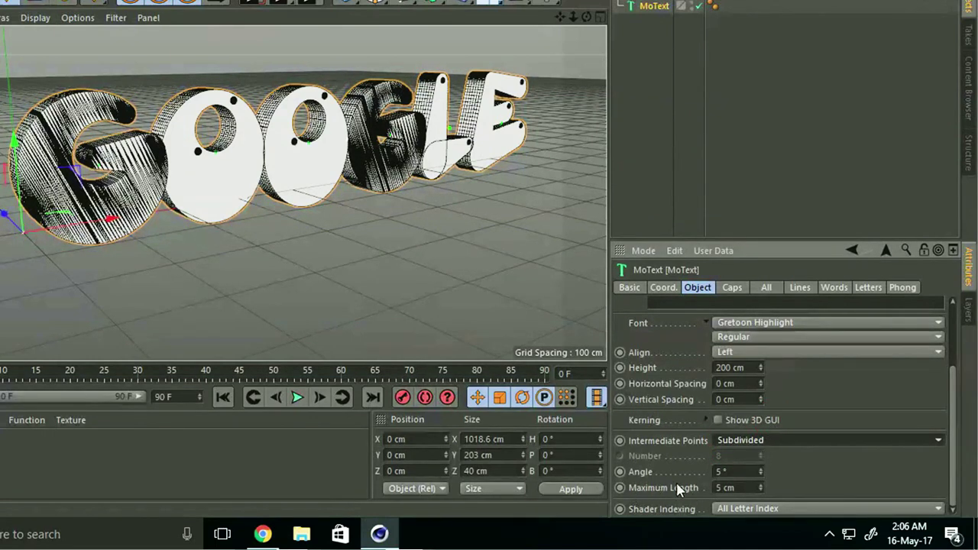
double_click(732, 487)
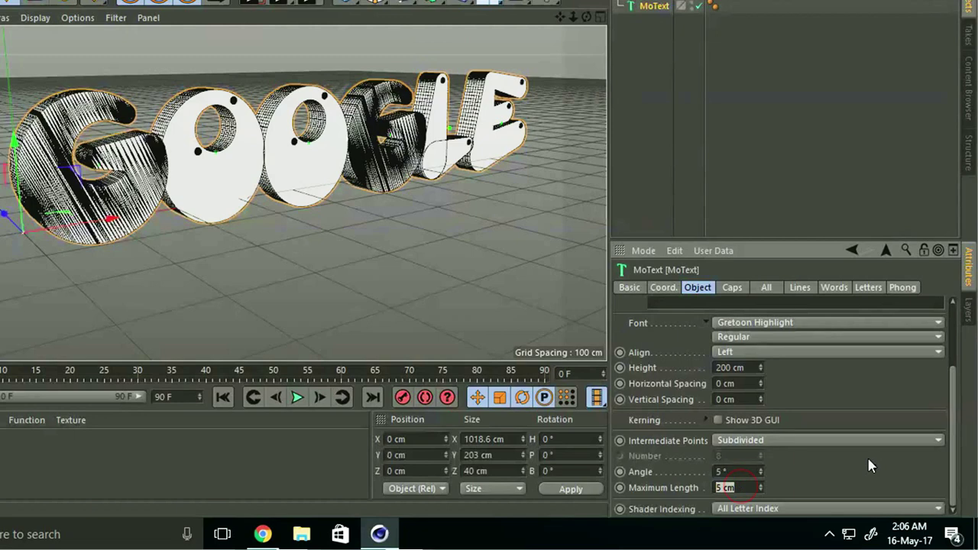
type("10")
key("Return")
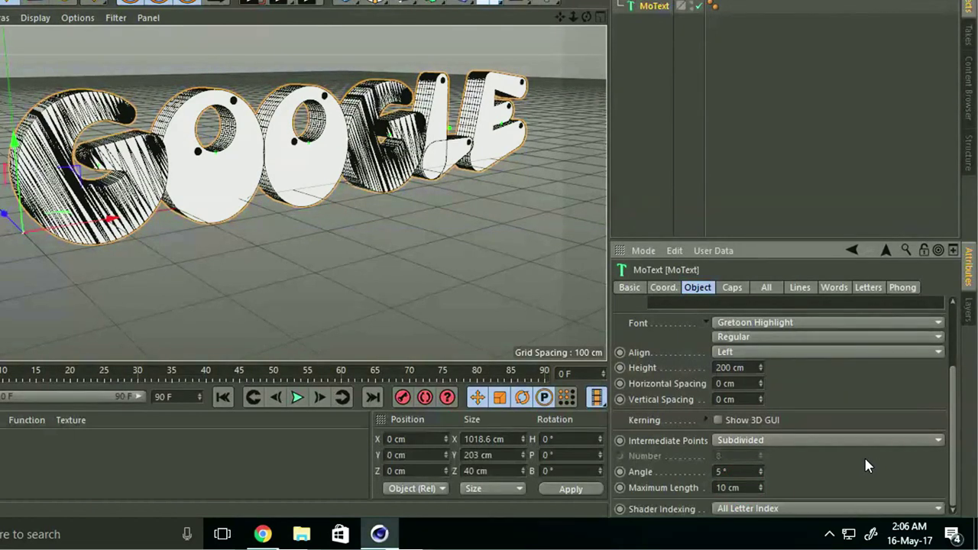
Give the MoText a Fillet Cap at its start with 3 steps and a 3 cm radius.
left_click(732, 287)
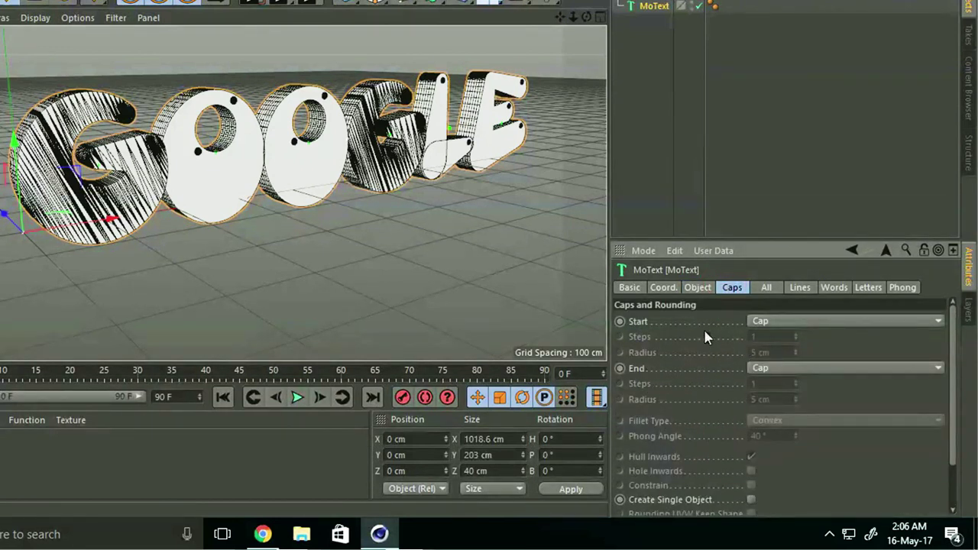
left_click(763, 322)
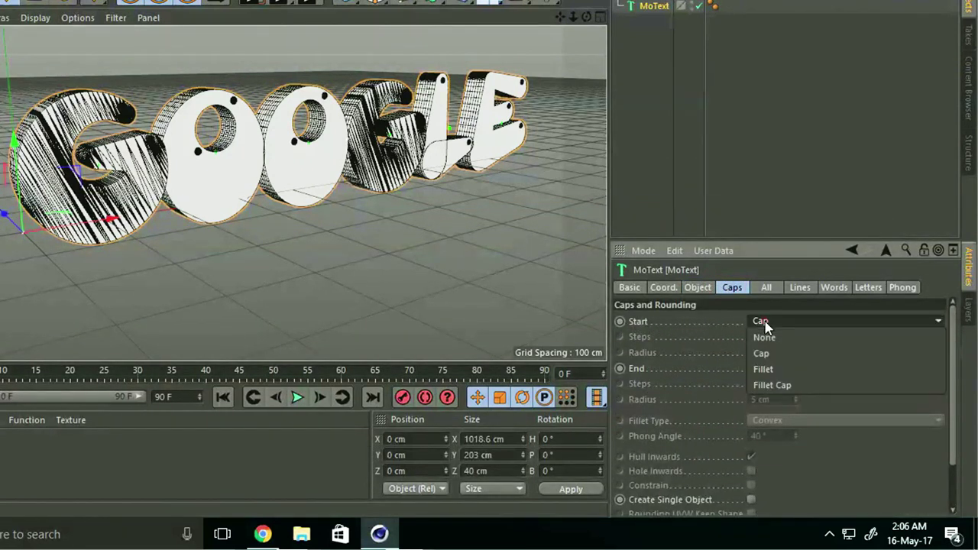
left_click(772, 385)
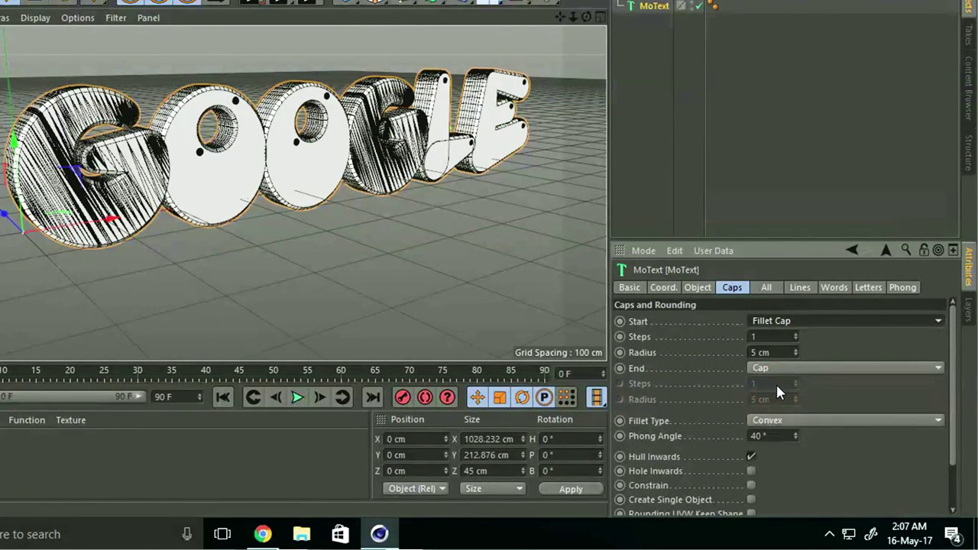
left_click(770, 336)
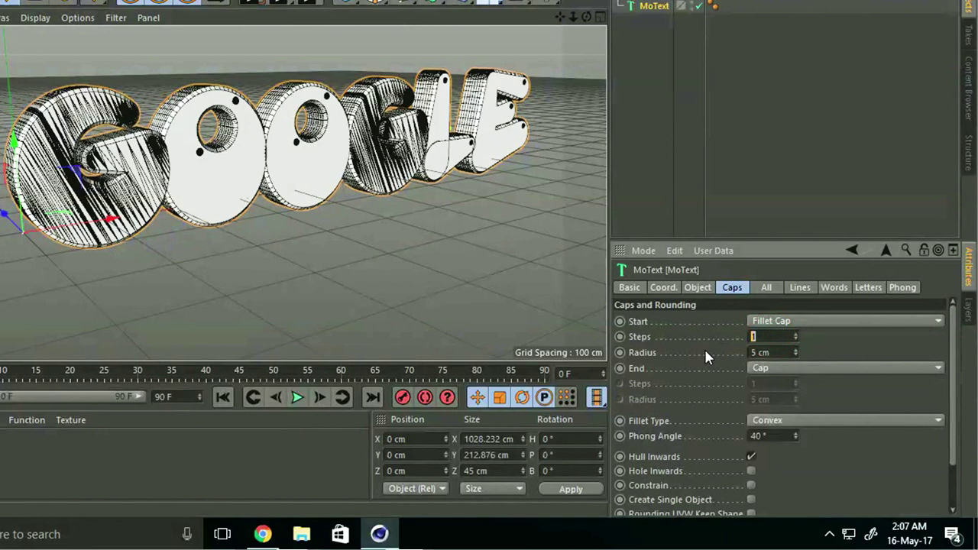
type("3")
key("Tab")
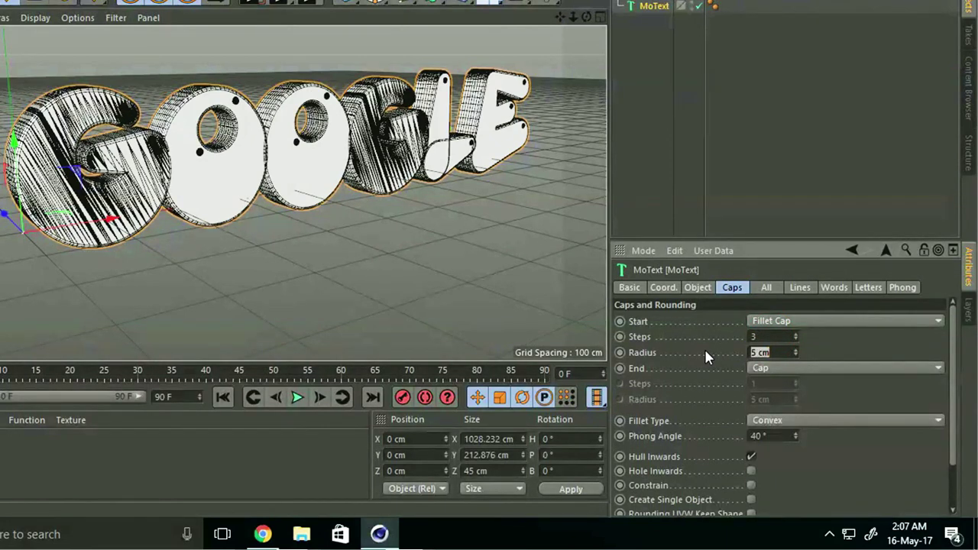
type("3")
key("Return")
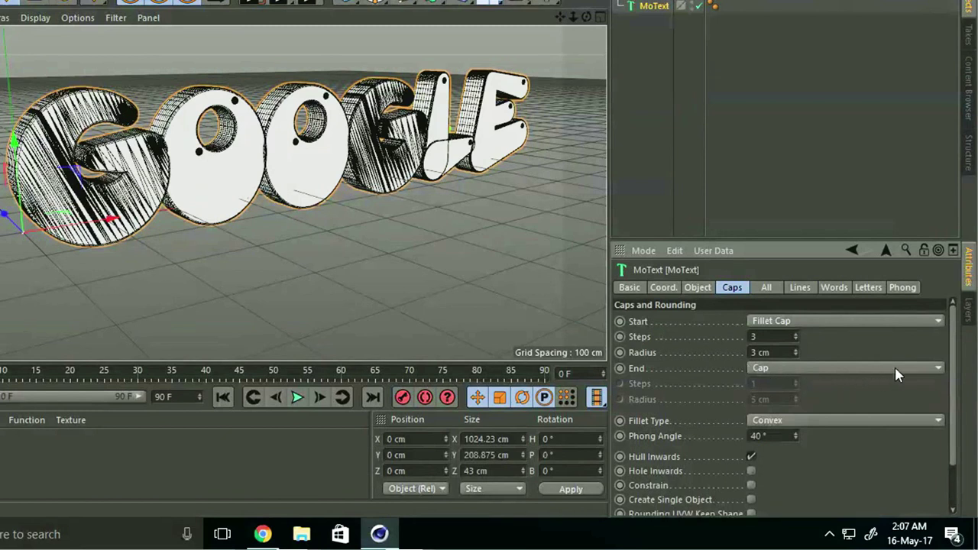
Set the MoText cap type to Quadrangles and enable Regular Grid, keeping the 10 cm width.
scroll(953, 350, "down", 3)
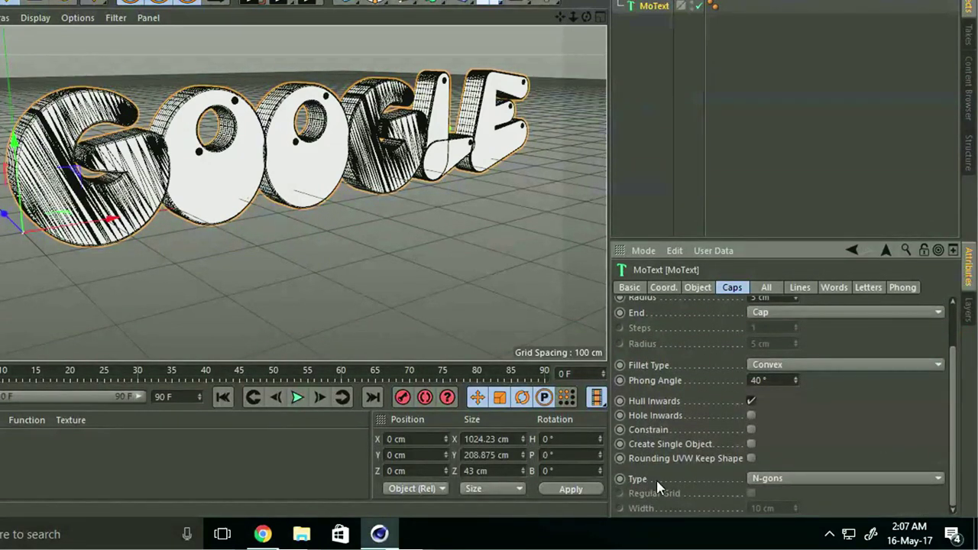
left_click(767, 479)
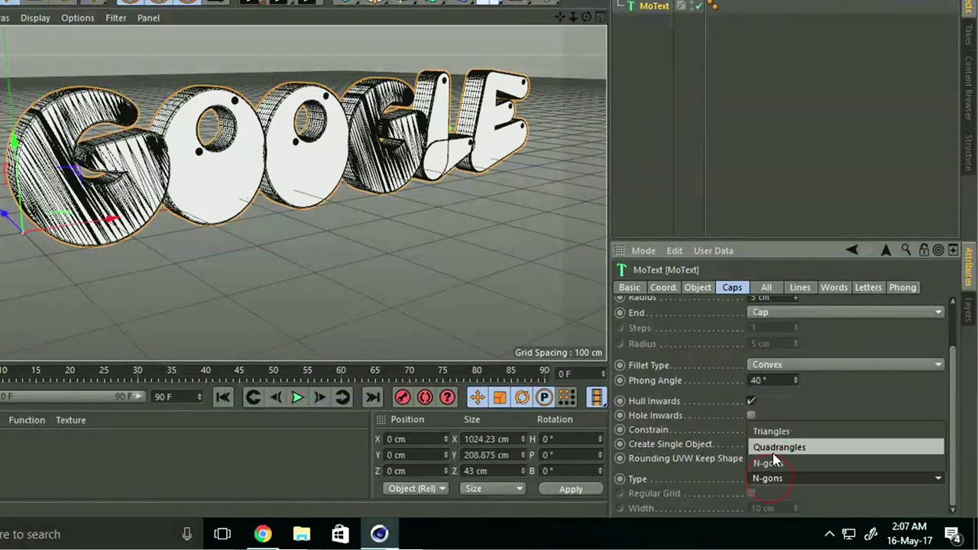
left_click(789, 446)
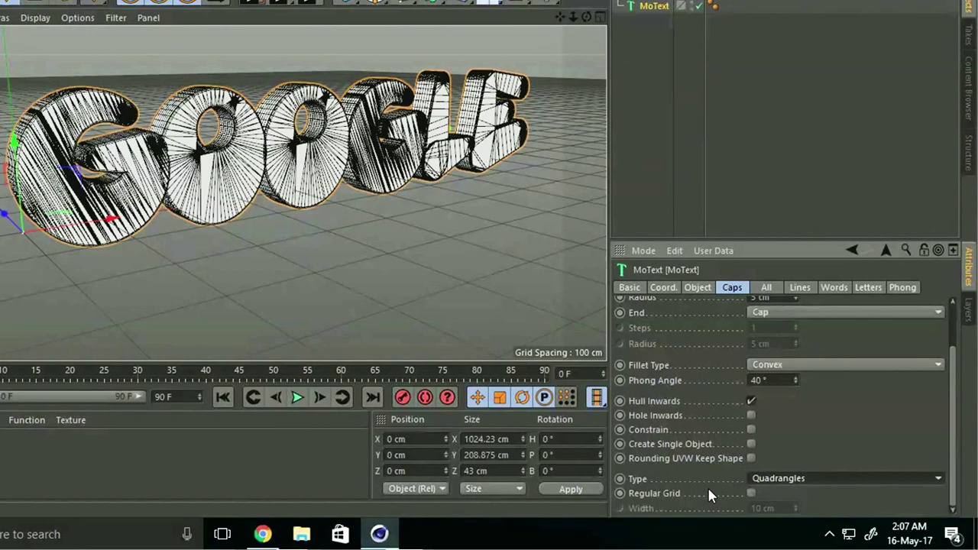
left_click(751, 492)
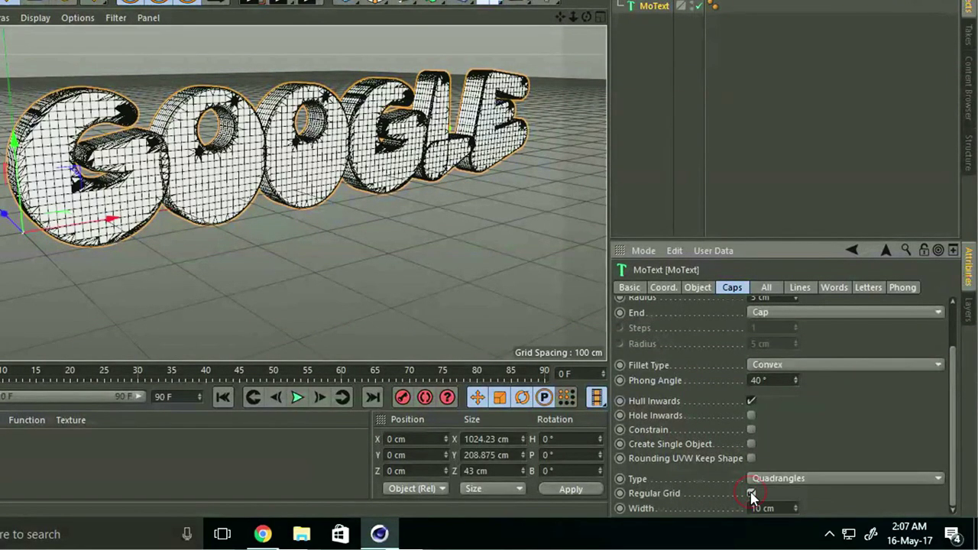
double_click(781, 507)
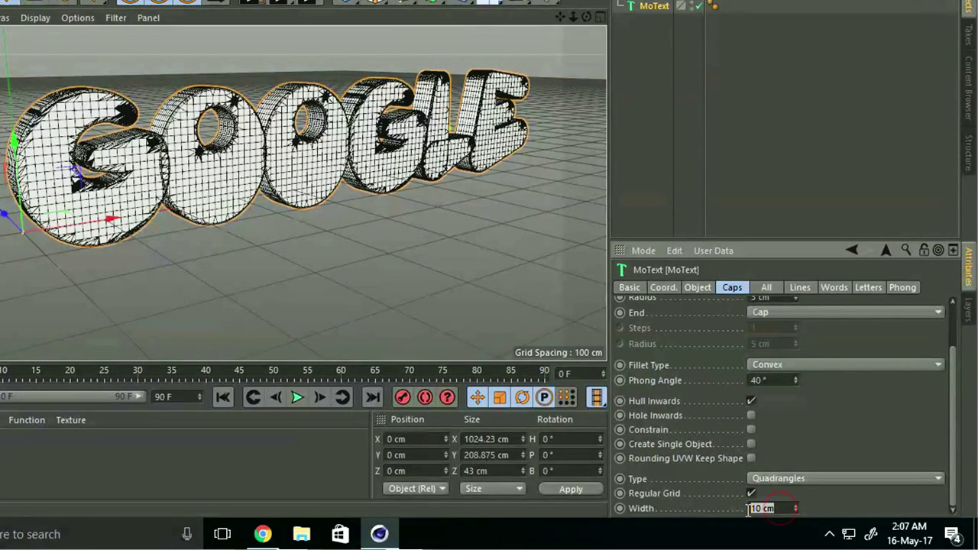
left_click(837, 498)
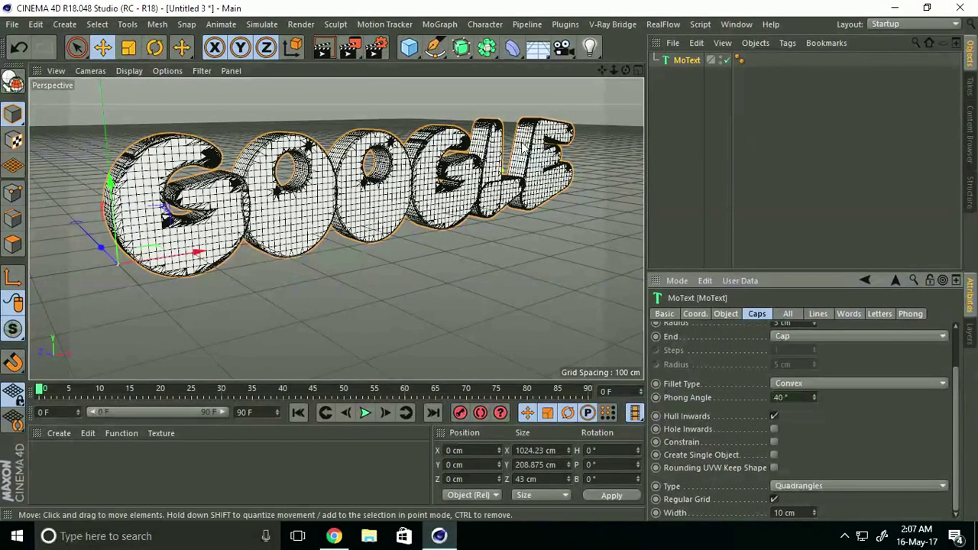
Add a PolyFX object and make it a child of the MoText object.
left_click(439, 24)
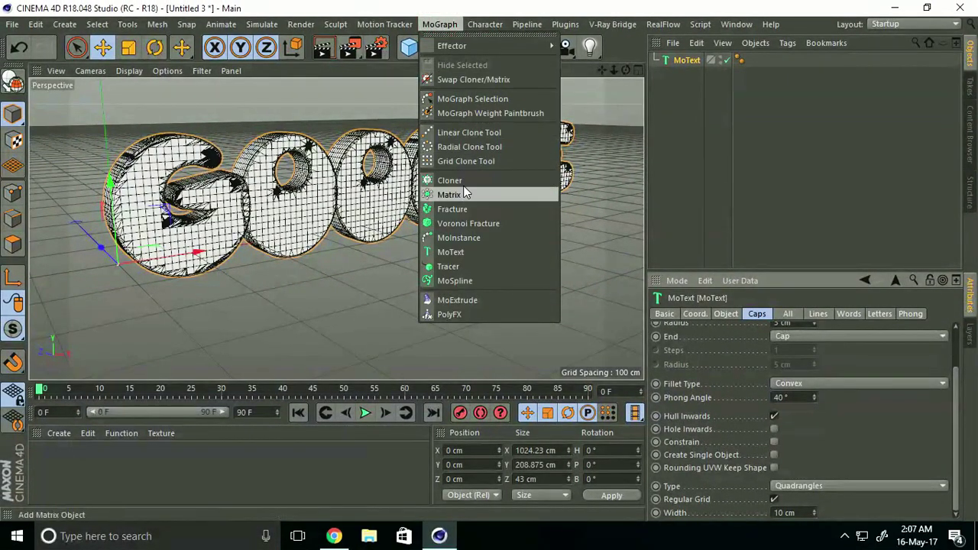
left_click(486, 315)
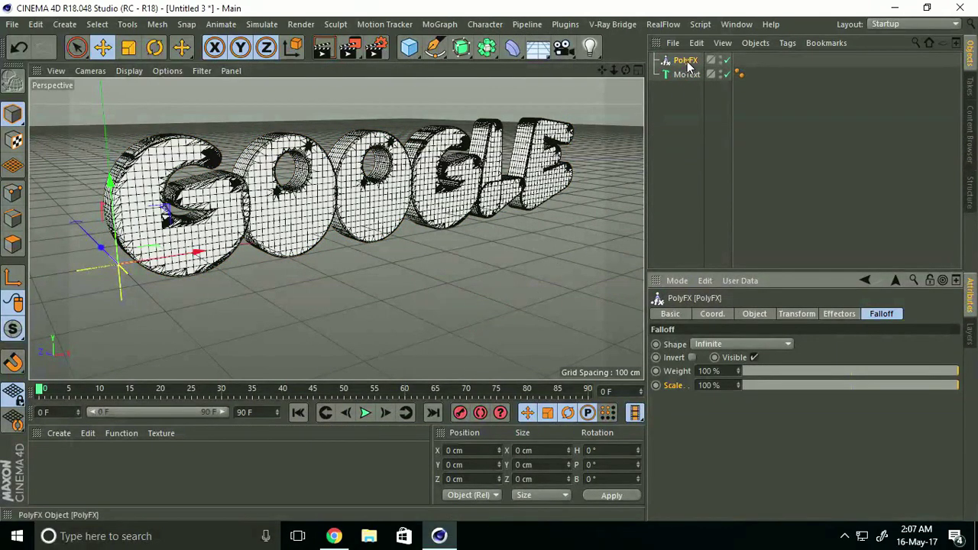
left_click_drag(687, 63, 687, 76)
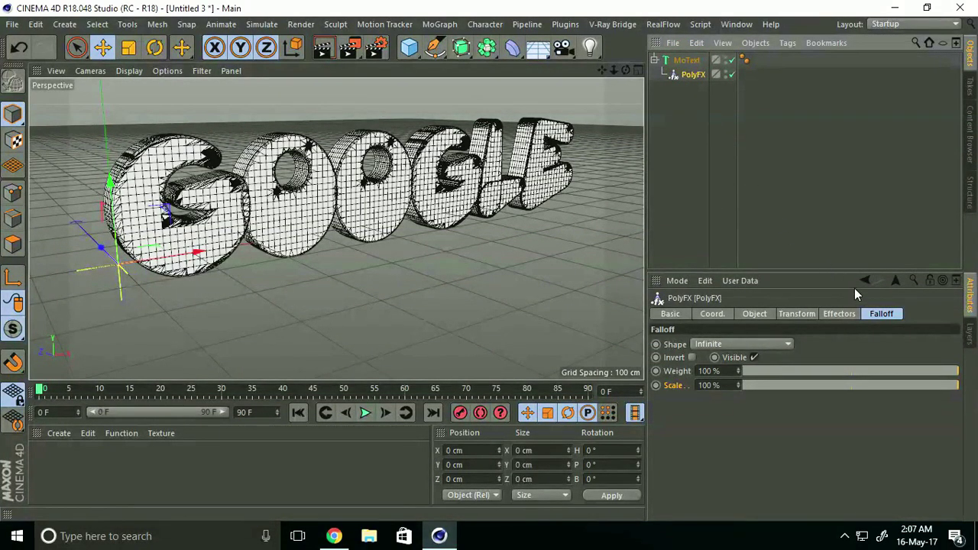
Give the PolyFX an inverted Sphere falloff and move the object to about X 524 cm, Y 79 cm.
left_click(878, 314)
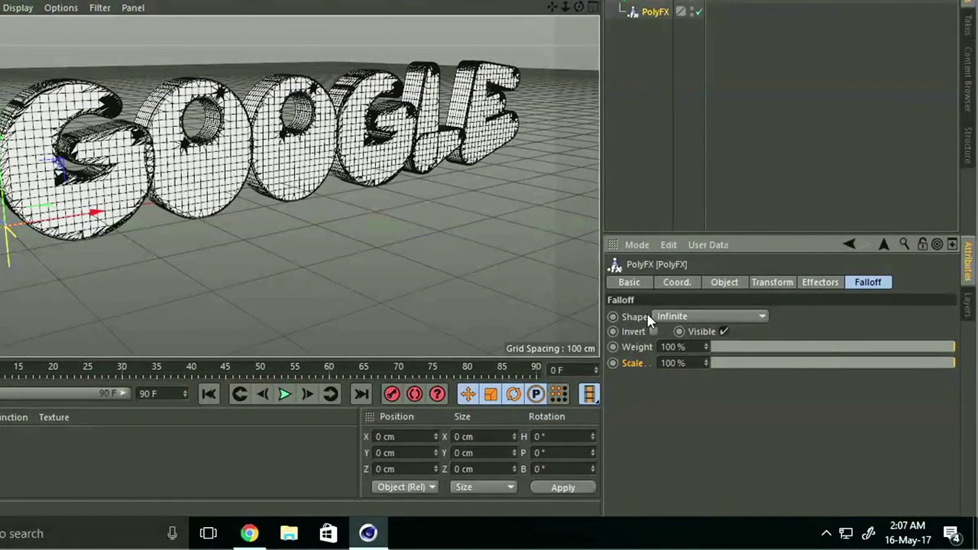
left_click(677, 316)
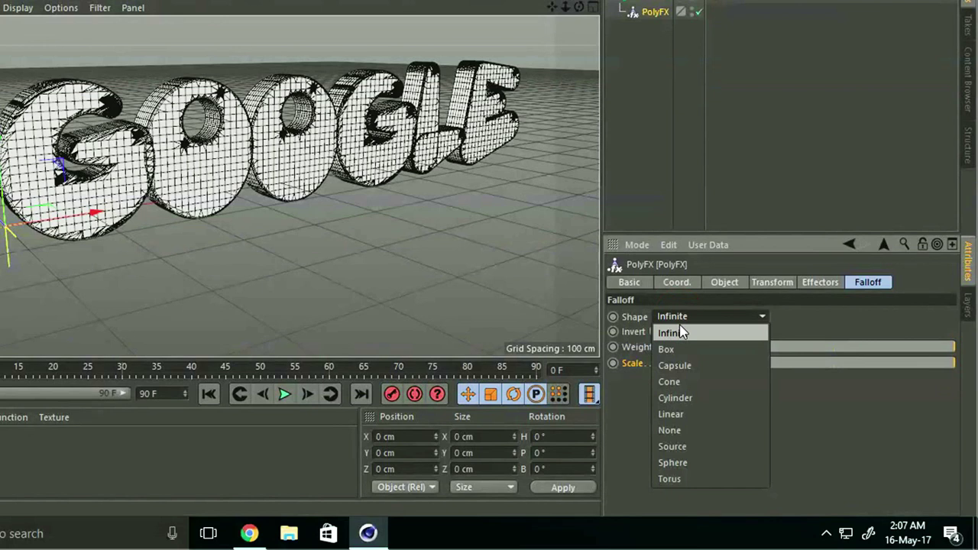
left_click(673, 462)
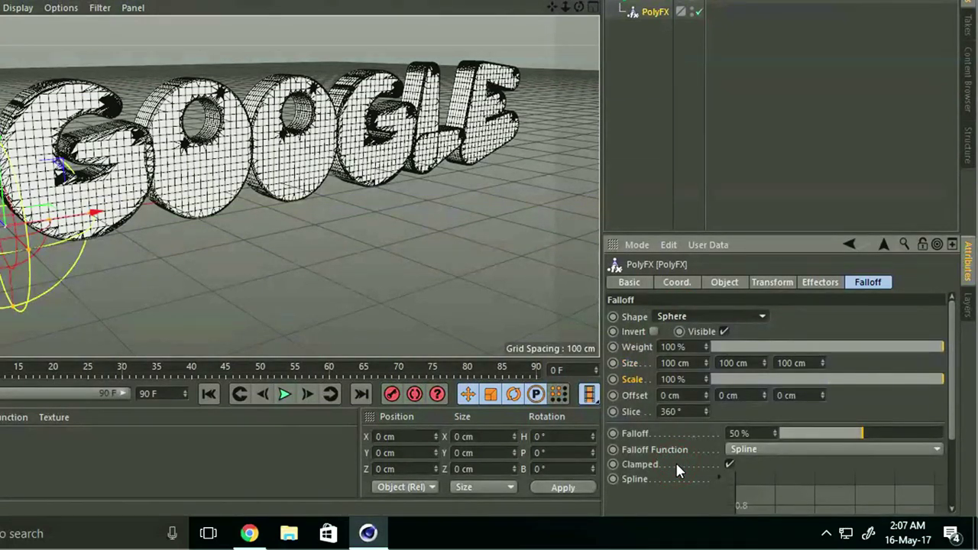
left_click(654, 332)
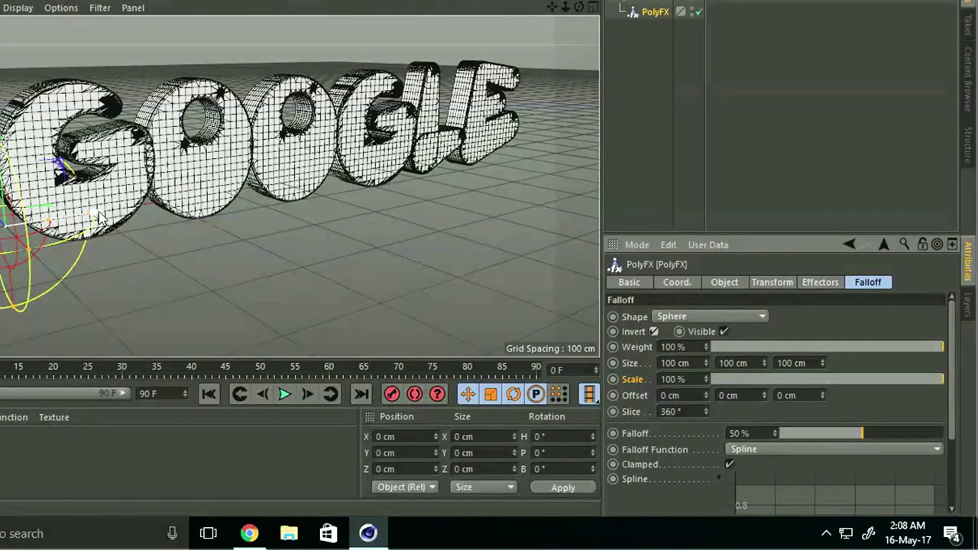
left_click_drag(101, 217, 409, 181)
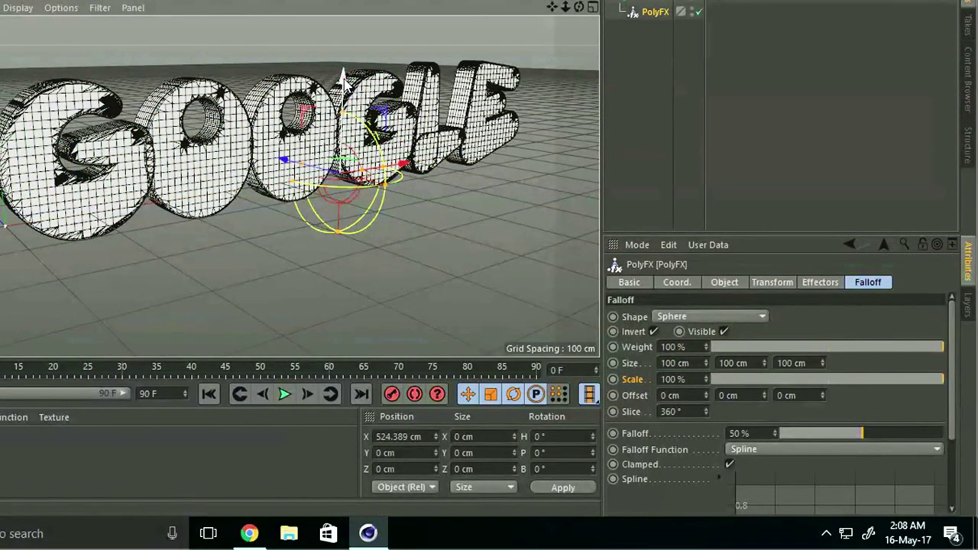
left_click_drag(343, 84, 343, 32)
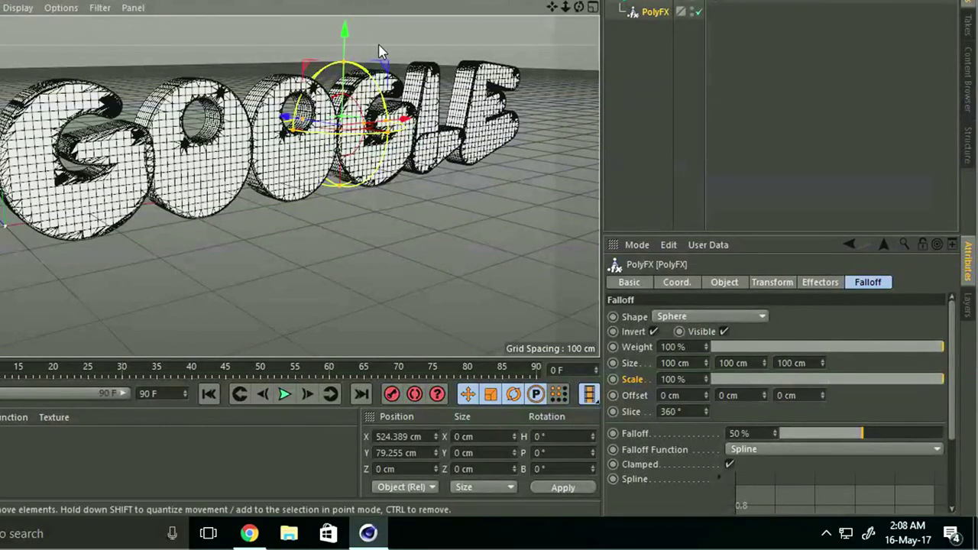
Set the PolyFX transform scale to 0 on the X, Y and Z axes.
left_click(763, 283)
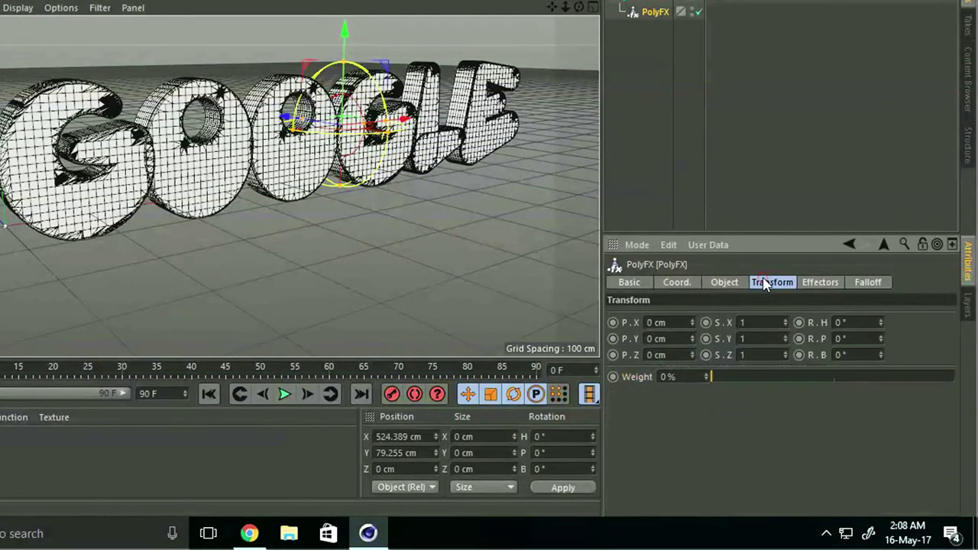
double_click(764, 322)
type("0")
key("Tab")
type("0")
key("Tab")
type("0")
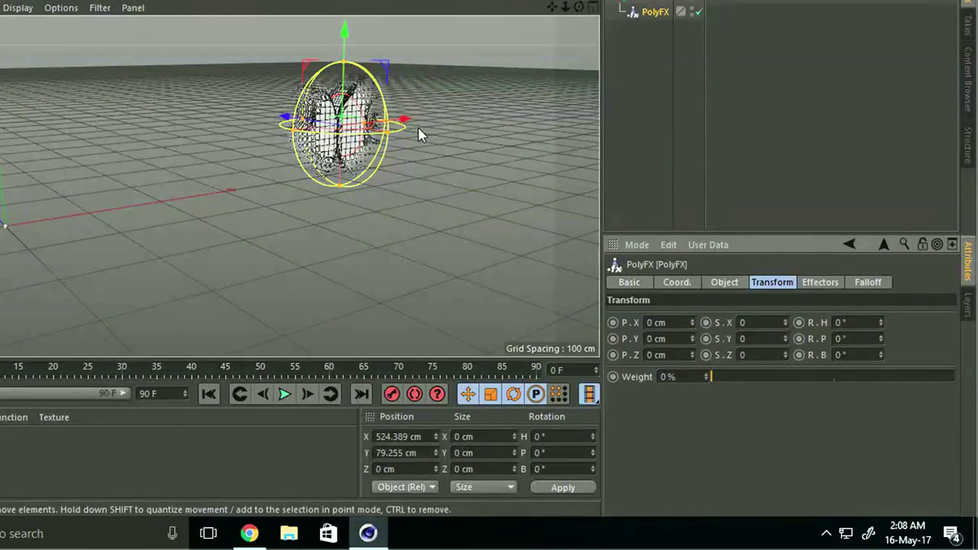
Slide the PolyFX falloff sphere along the text to test its effect, leaving it at about X 545 cm.
left_click_drag(406, 121, 489, 139)
key("ctrl+z")
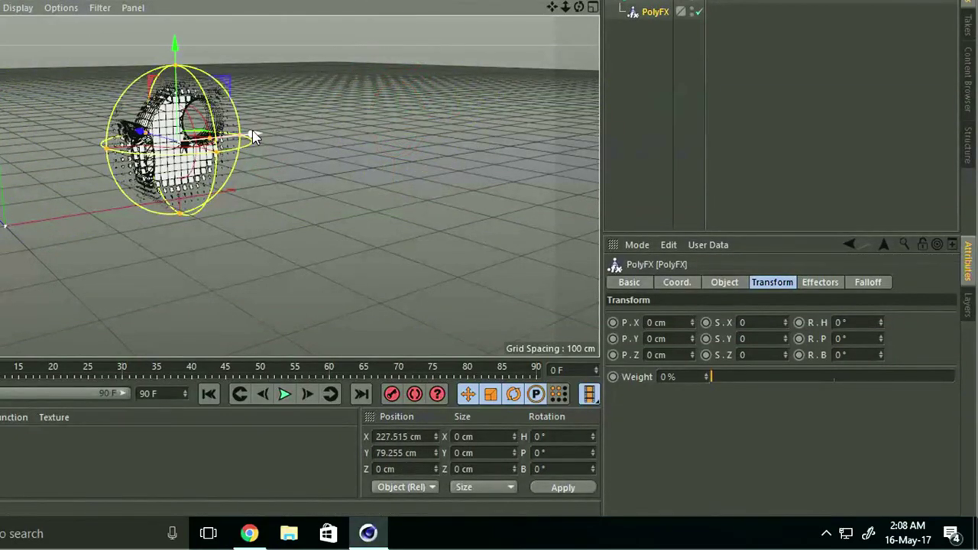
left_click_drag(256, 137, 420, 128)
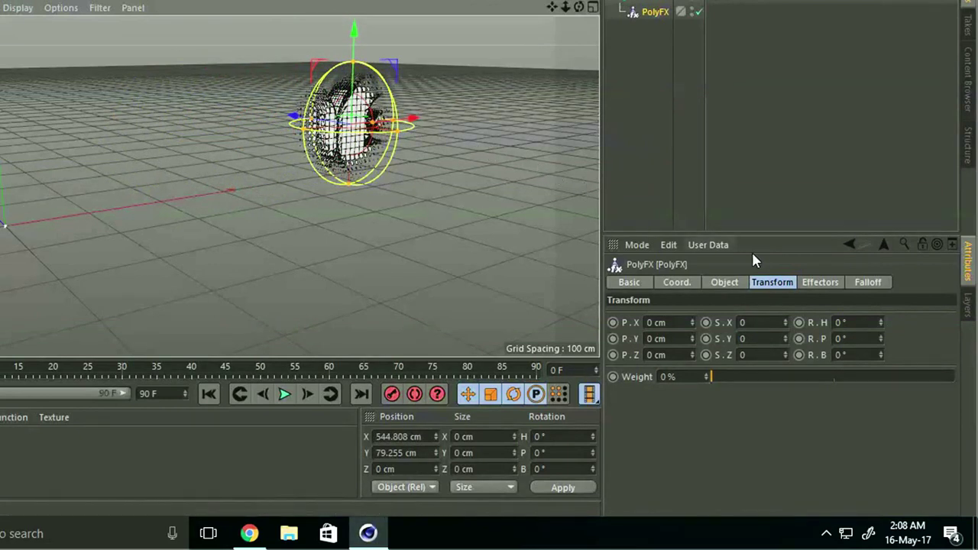
Set the PolyFX falloff scale to 0% and add a keyframe for it at frame 0.
left_click(872, 282)
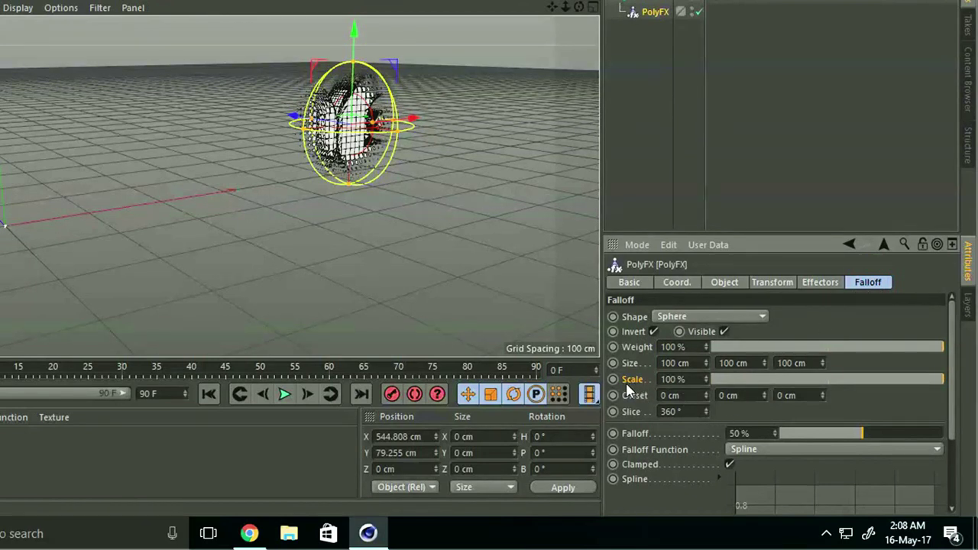
left_click_drag(692, 378, 665, 376)
type("0")
key("Return")
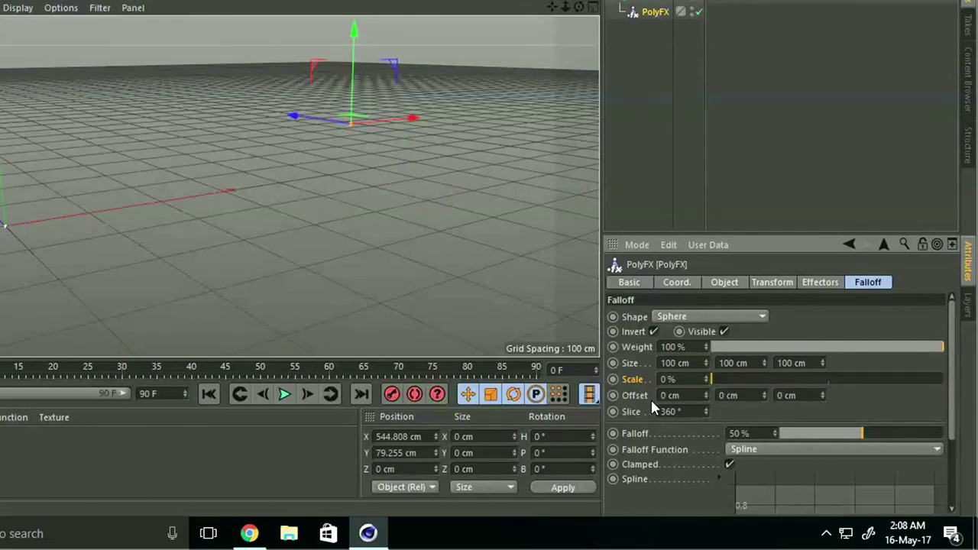
right_click(626, 379)
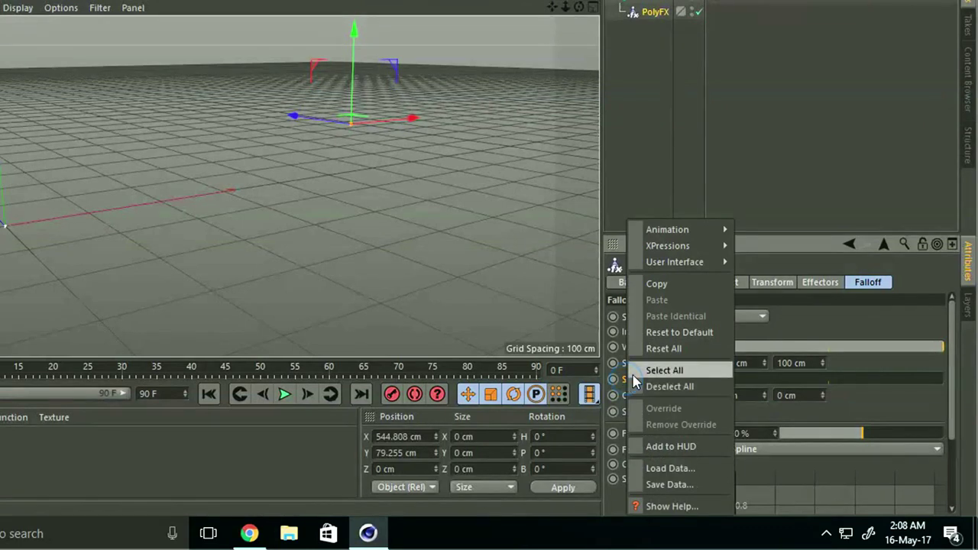
mouse_move(676, 245)
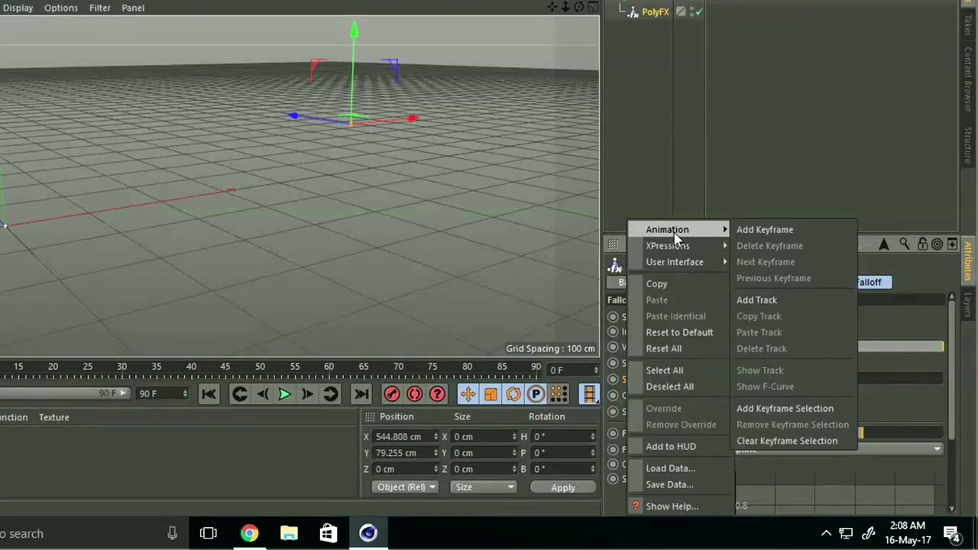
left_click(767, 229)
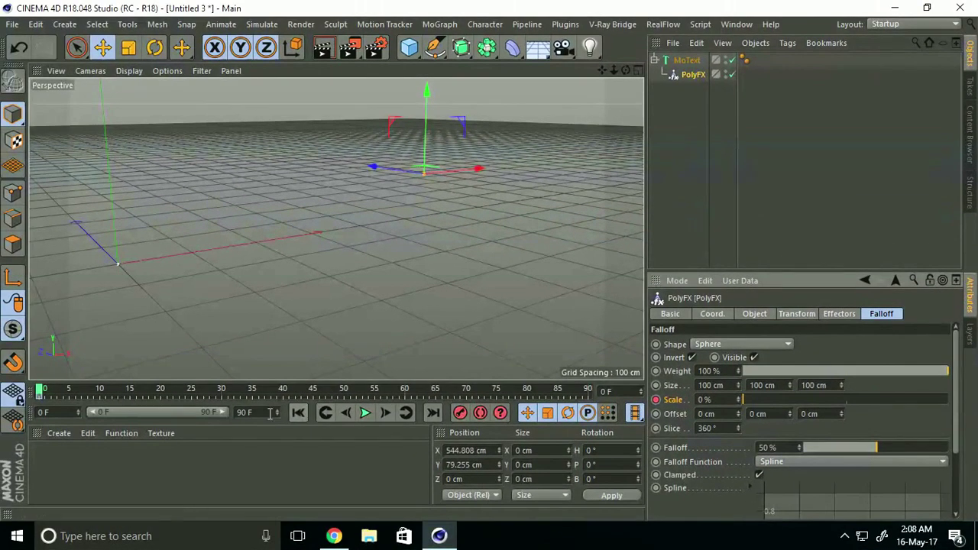
Extend the animation length to 200 frames and stretch the timeline's preview range to the full length.
double_click(242, 412)
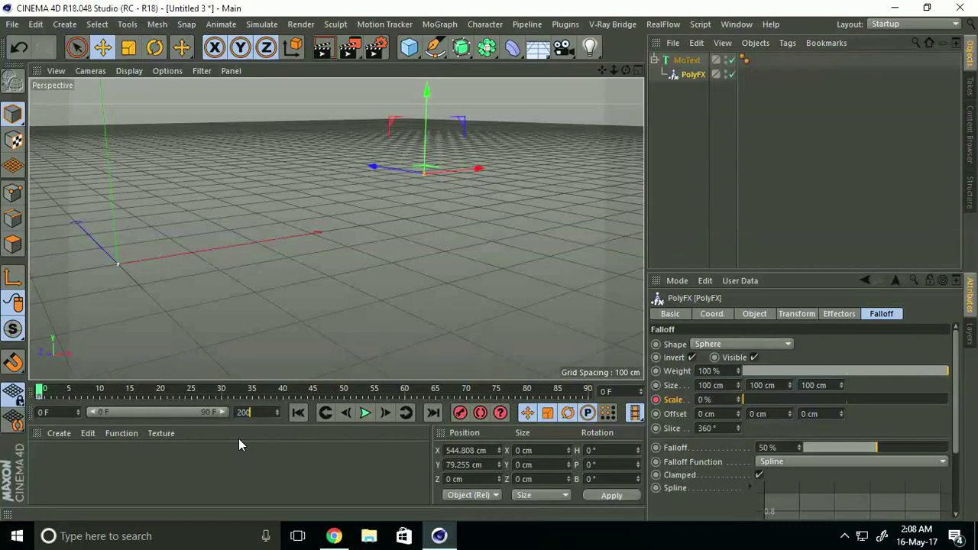
type("200")
key("Return")
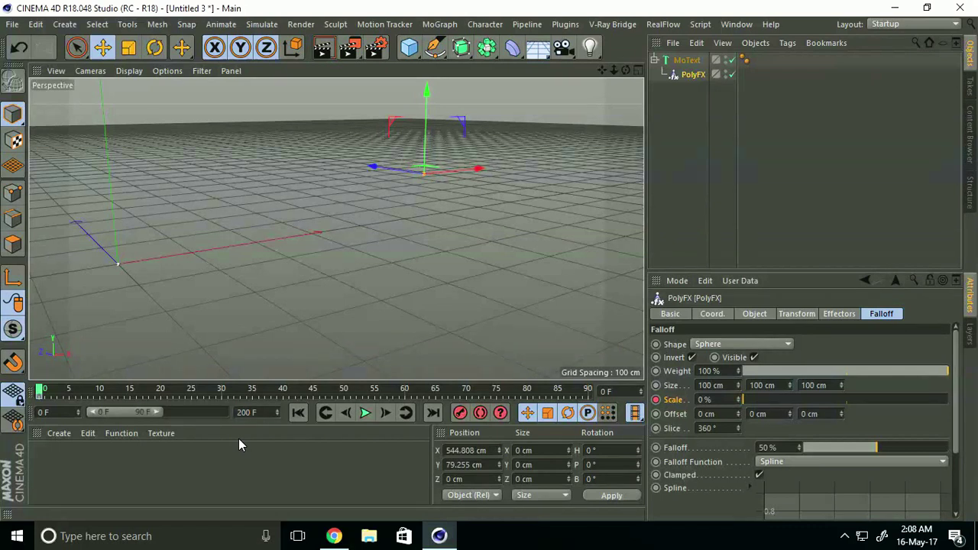
left_click_drag(158, 414, 228, 413)
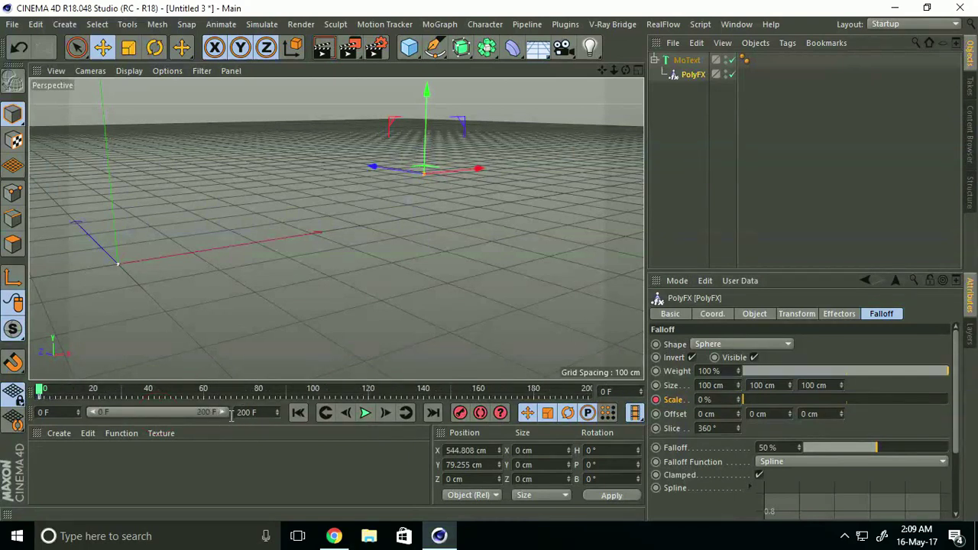
At frame 195, set the PolyFX falloff scale to 1500% and add a keyframe for it.
left_click_drag(43, 393, 576, 404)
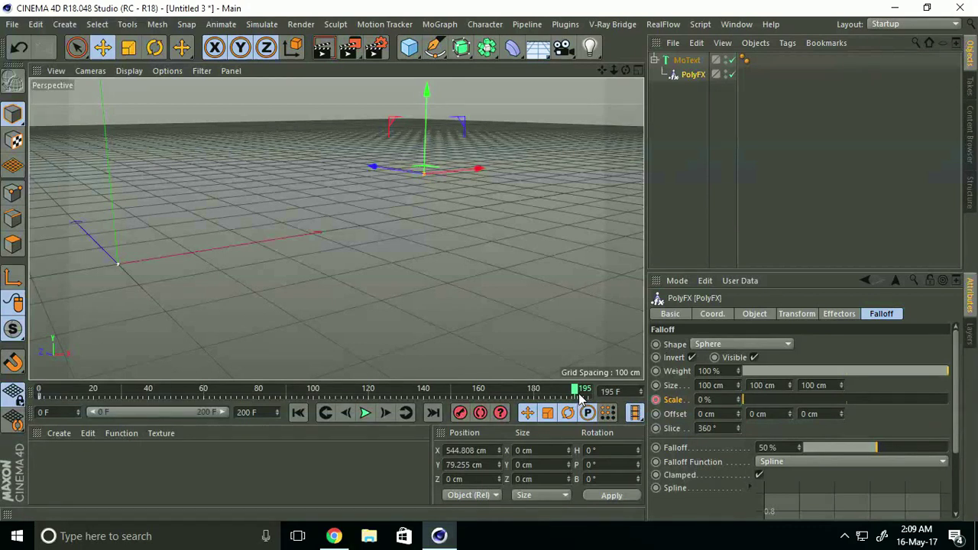
left_click(719, 399)
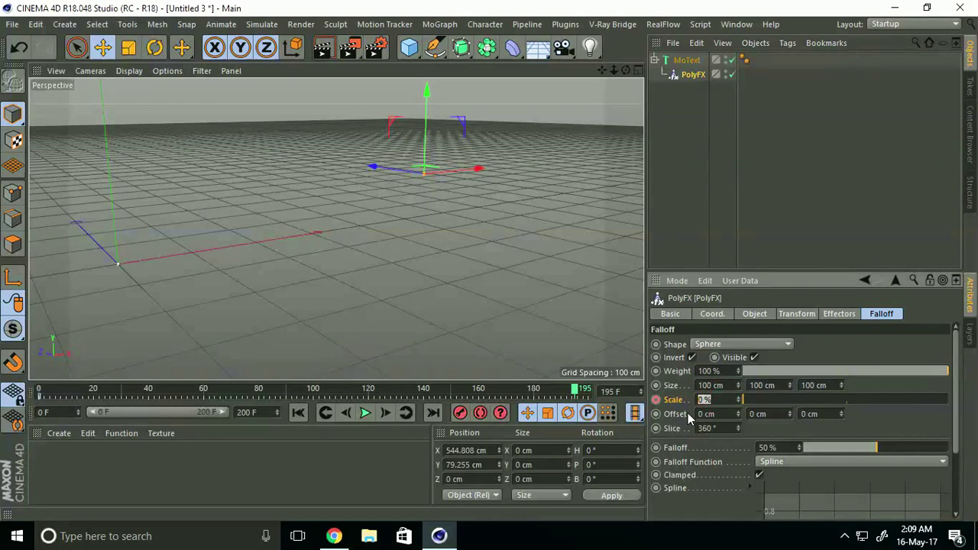
type("1500")
key("Return")
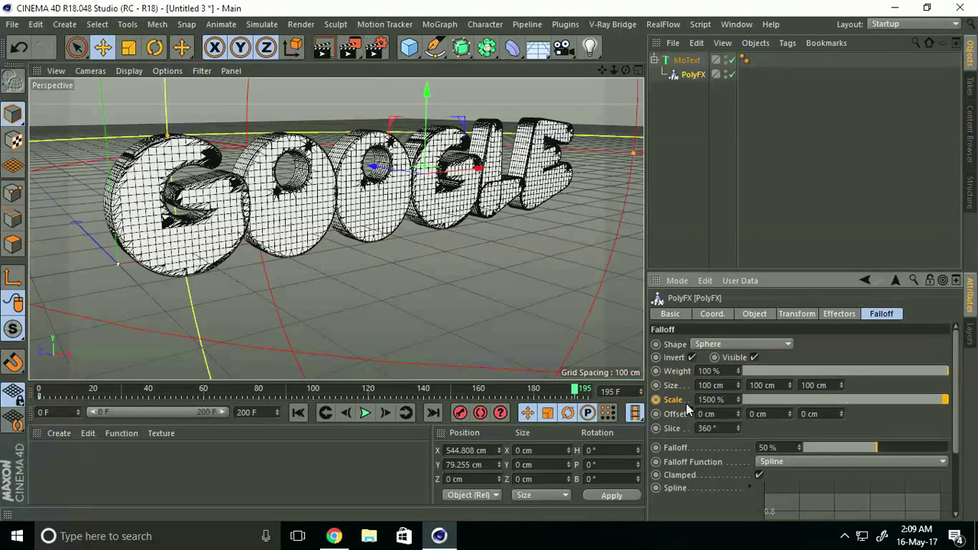
right_click(675, 400)
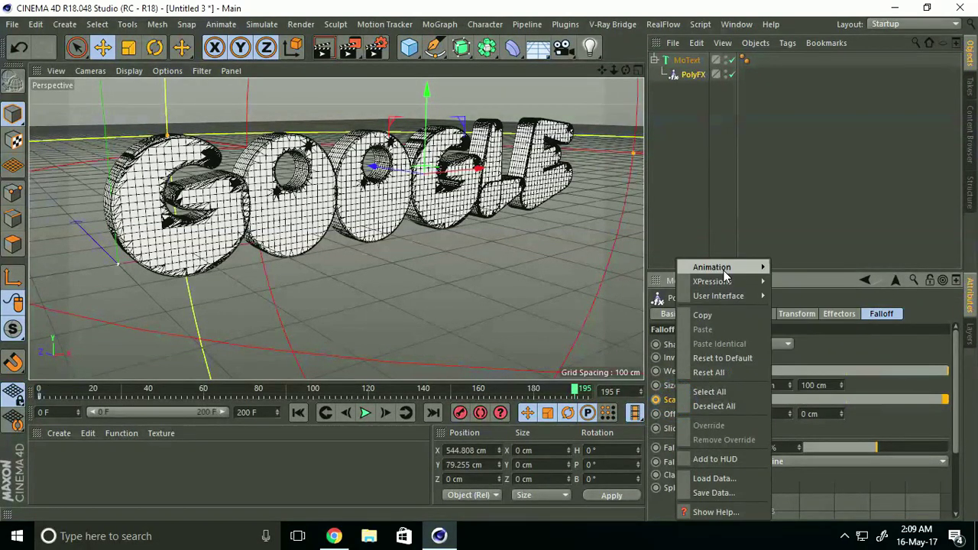
mouse_move(733, 267)
left_click(785, 268)
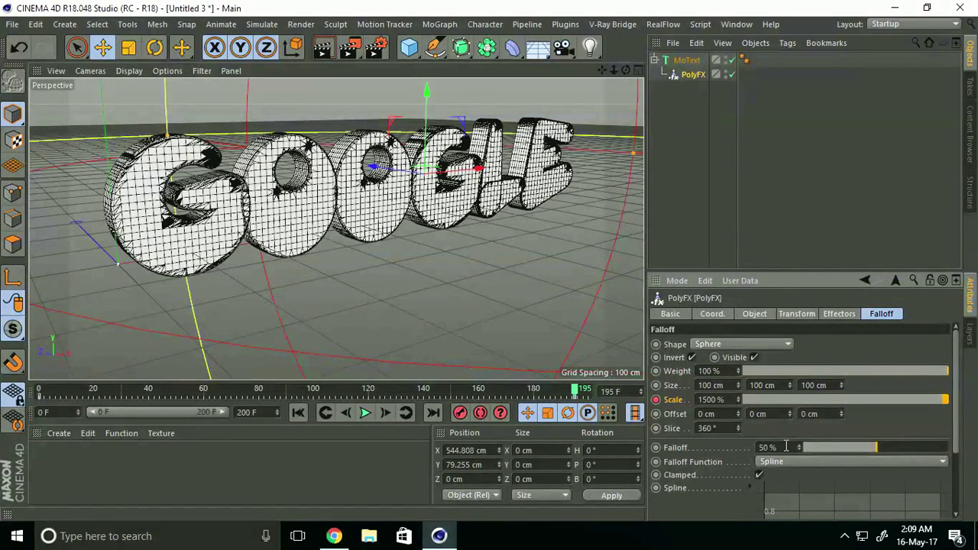
Set the PolyFX falloff amount to 70% and play the animation to check the text build-up.
left_click_drag(785, 446, 689, 447)
type("70")
key("Return")
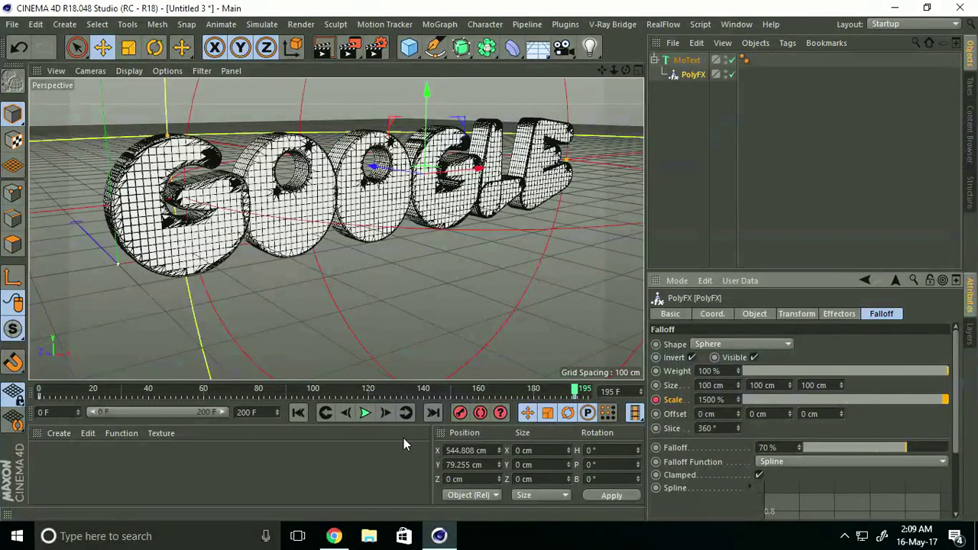
left_click(365, 413)
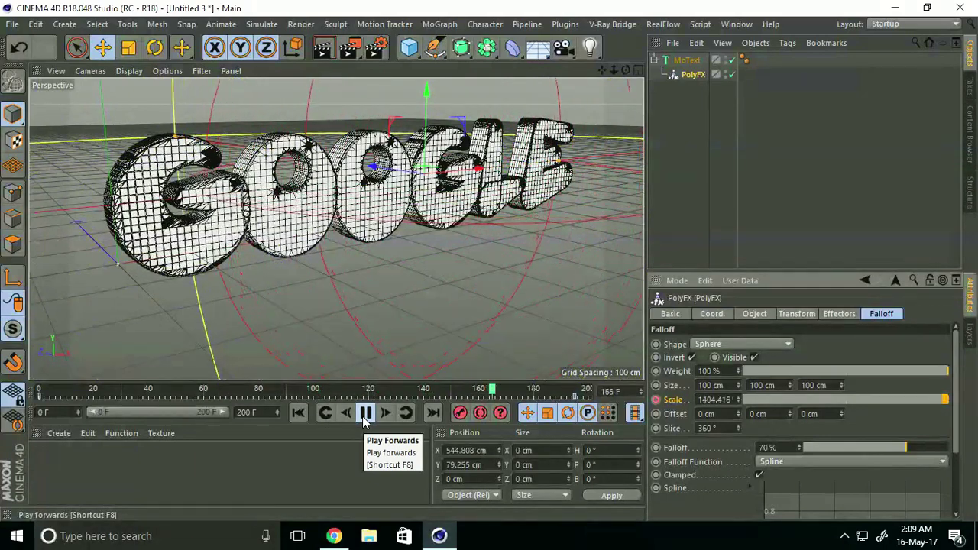
left_click(365, 412)
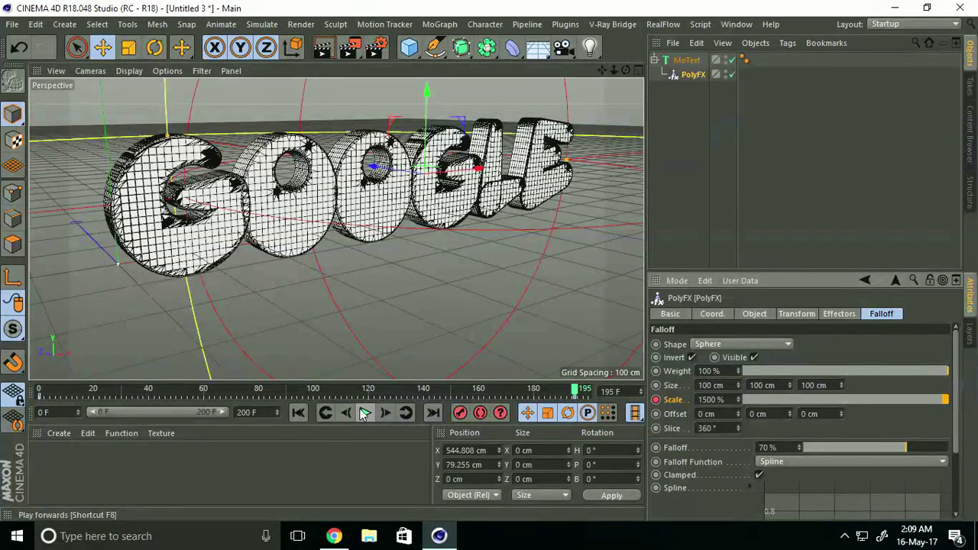
Add a Step effector with the PolyFX object selected.
left_click(439, 24)
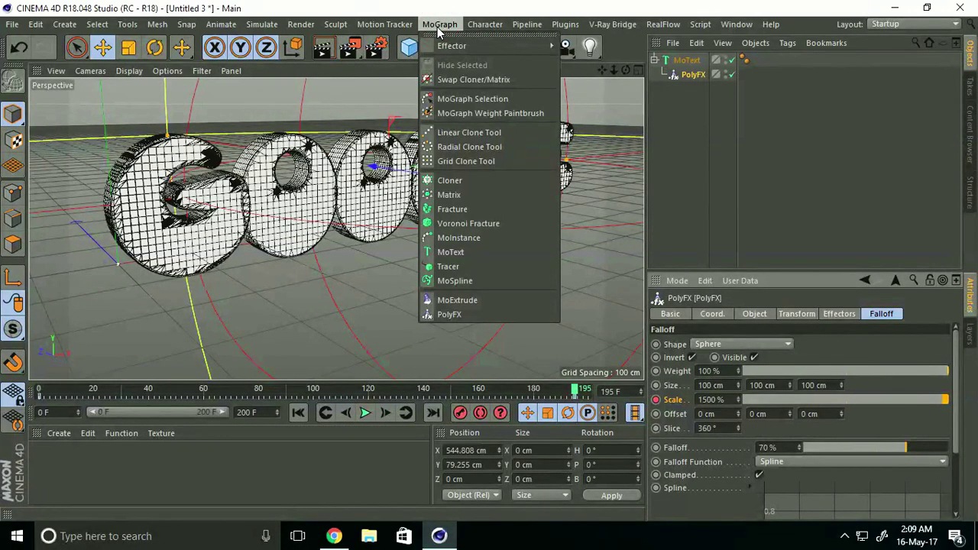
left_click(697, 77)
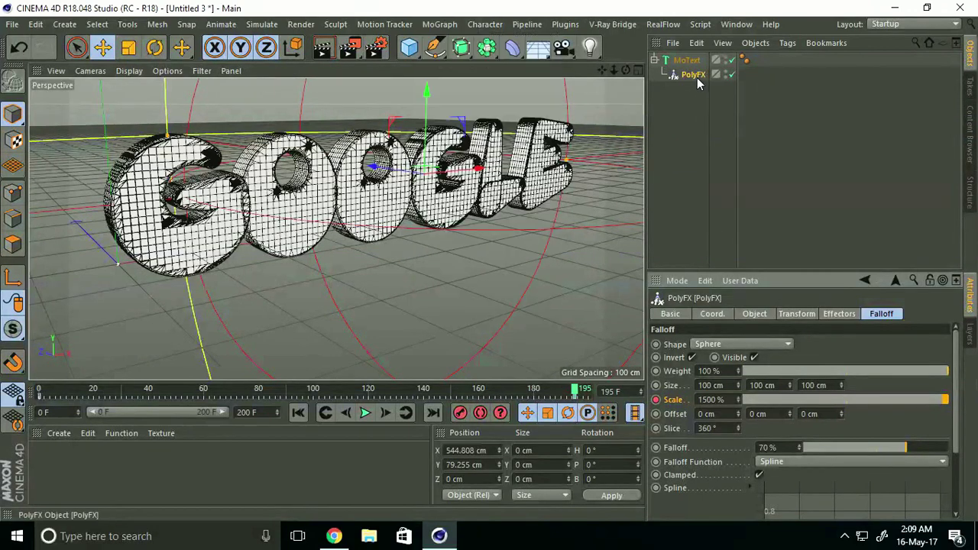
left_click(440, 25)
mouse_move(446, 51)
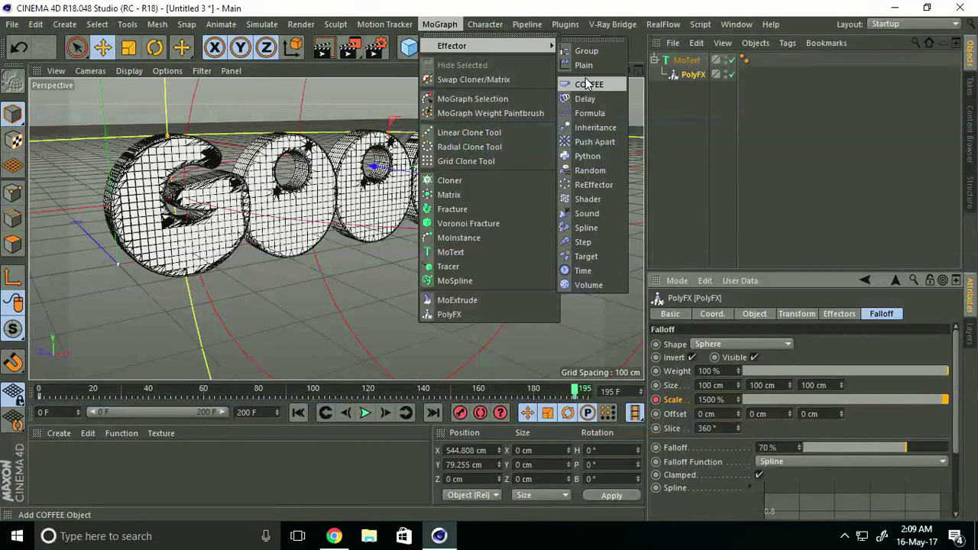
left_click(598, 242)
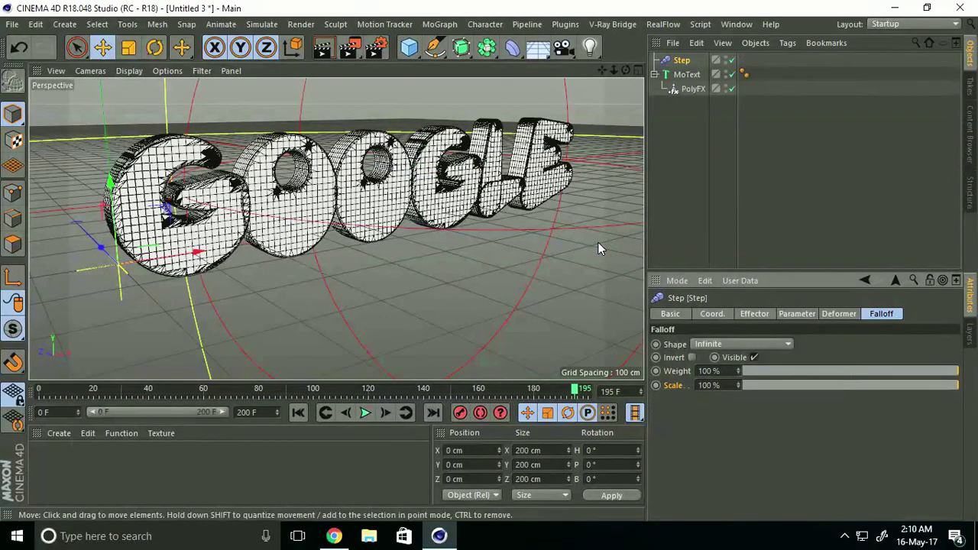
Enable Position for the Step effector with X 1000 cm, Y 500 cm and Z 1000 cm, and set its scale to 5.
left_click(795, 317)
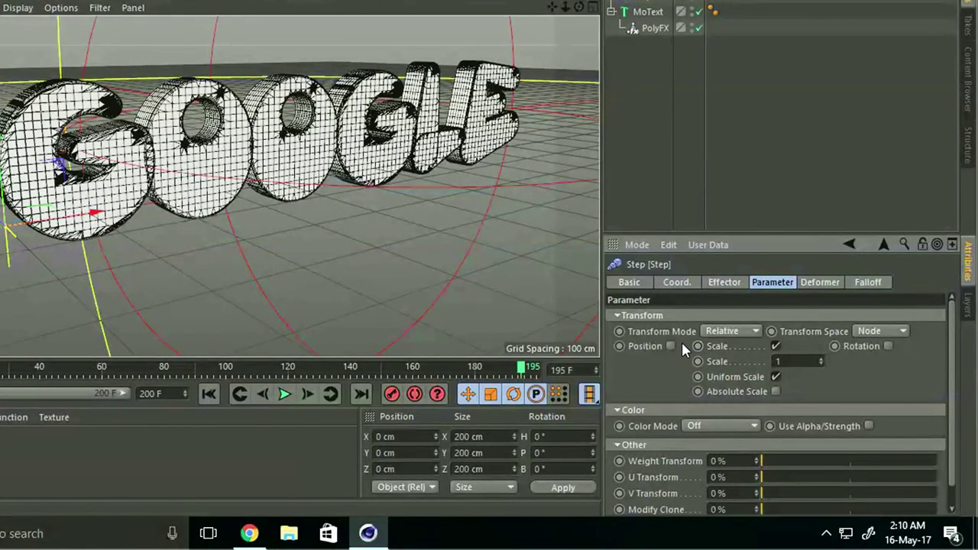
left_click(671, 346)
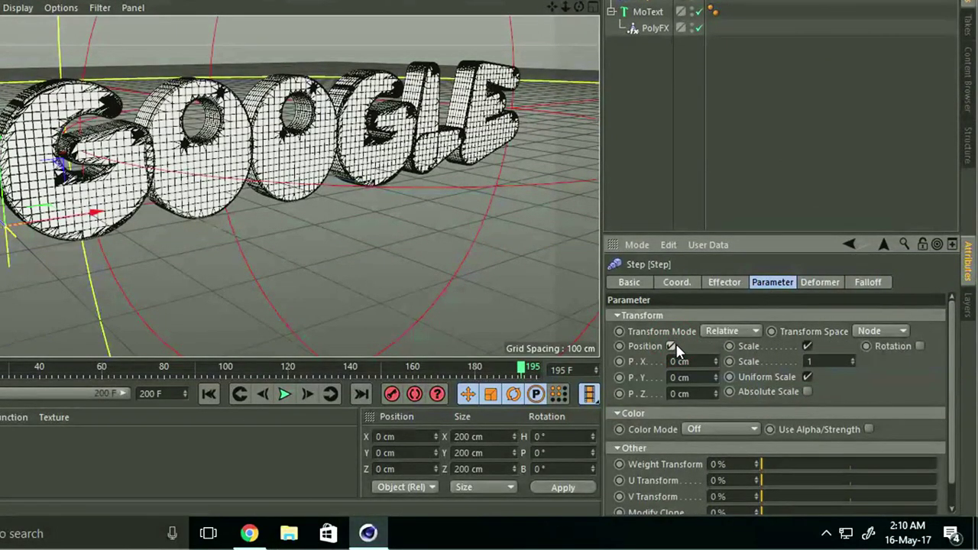
double_click(699, 362)
type("1000")
key("Tab")
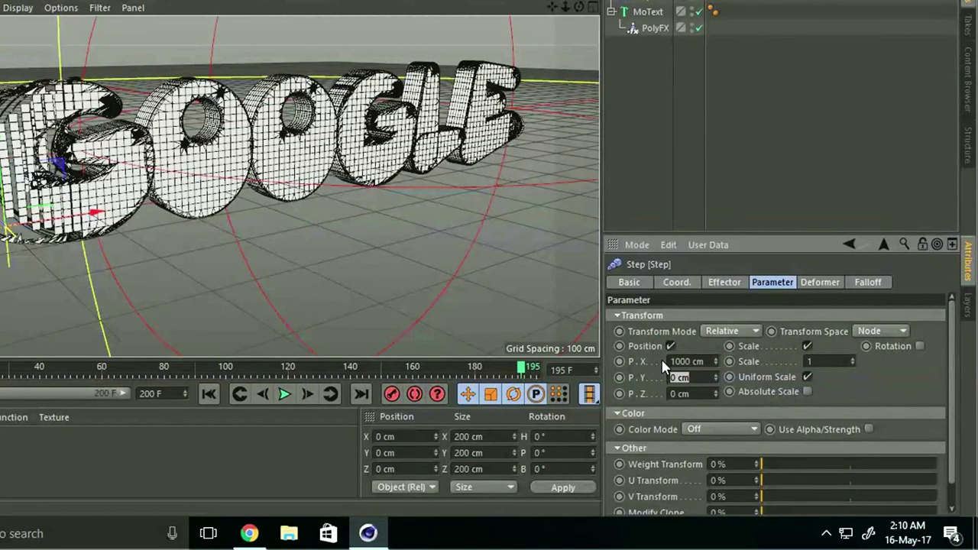
type("500")
key("Tab")
type("10")
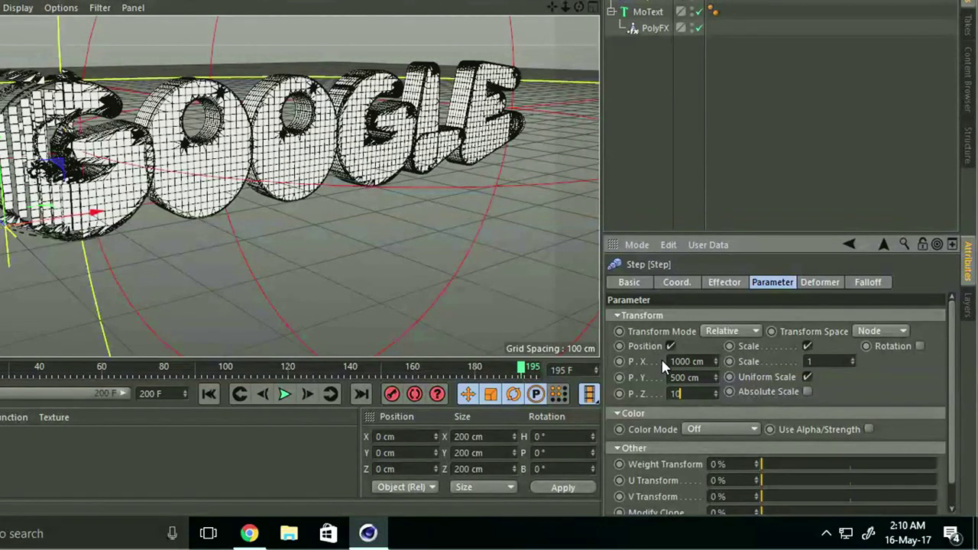
key("Return")
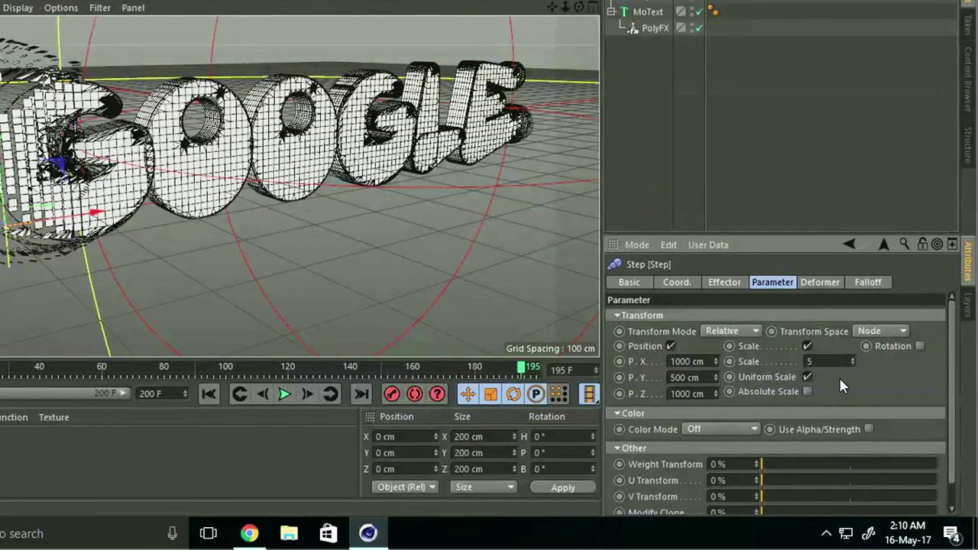
Keep the Step effector's scale at 5 and enable Rotation with H 60°, P 30° and B 80°.
type("5")
key("Return")
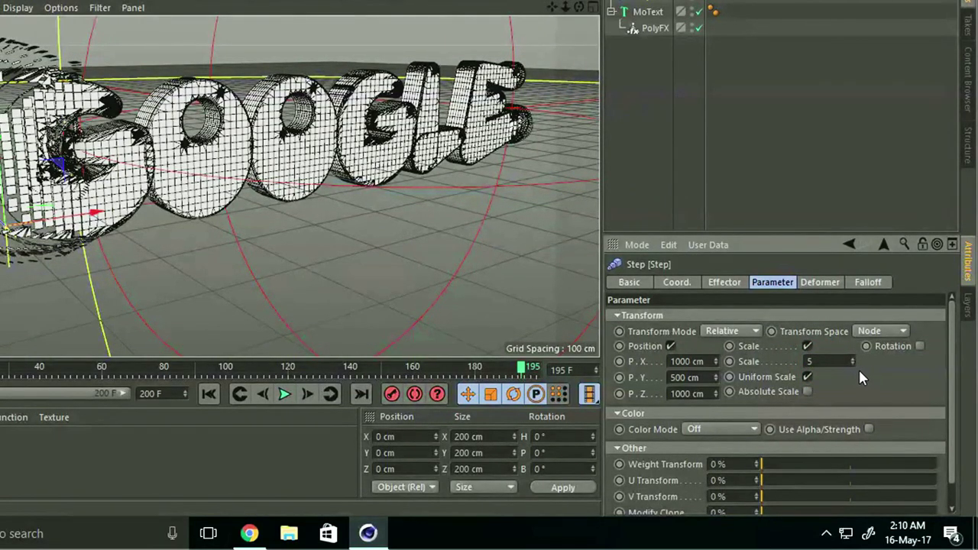
left_click(919, 346)
left_click_drag(825, 509, 897, 510)
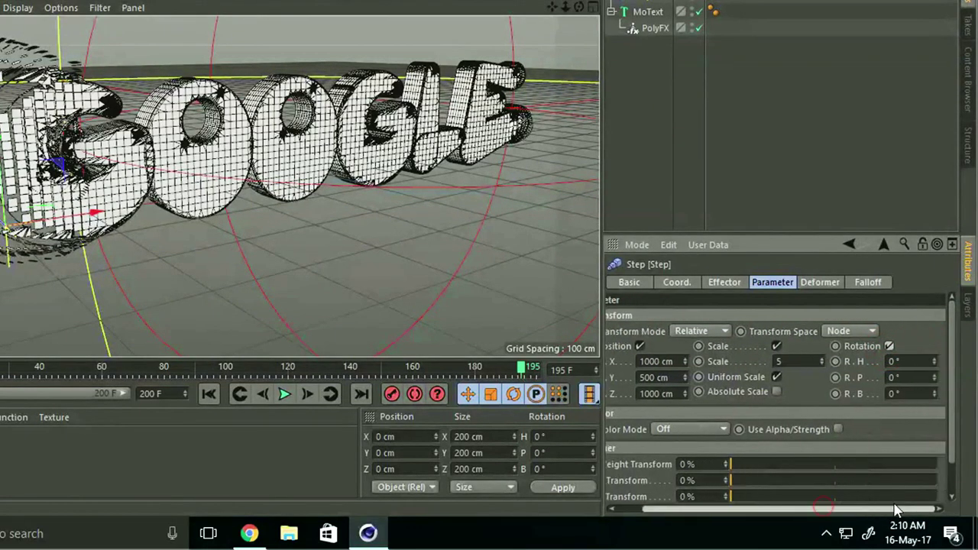
left_click(895, 361)
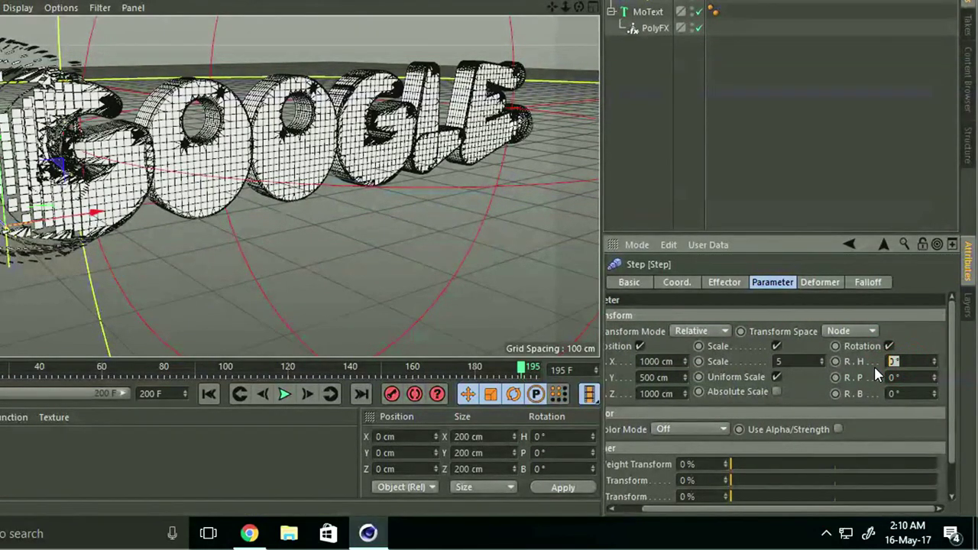
type("630")
key("Tab")
type("8")
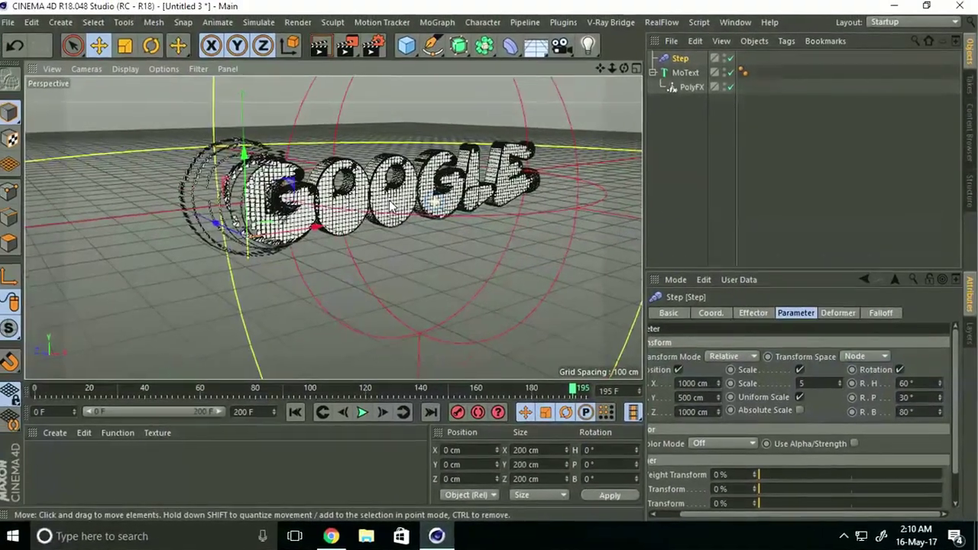
Play the animation from the start to check how the Step effector scatters the text polygons.
left_click_drag(391, 177, 320, 198, "alt")
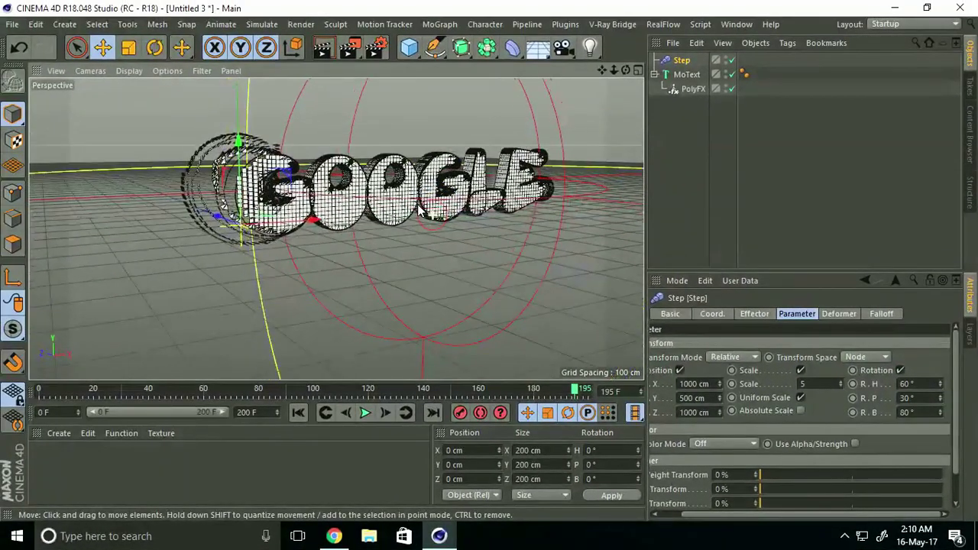
left_click(298, 412)
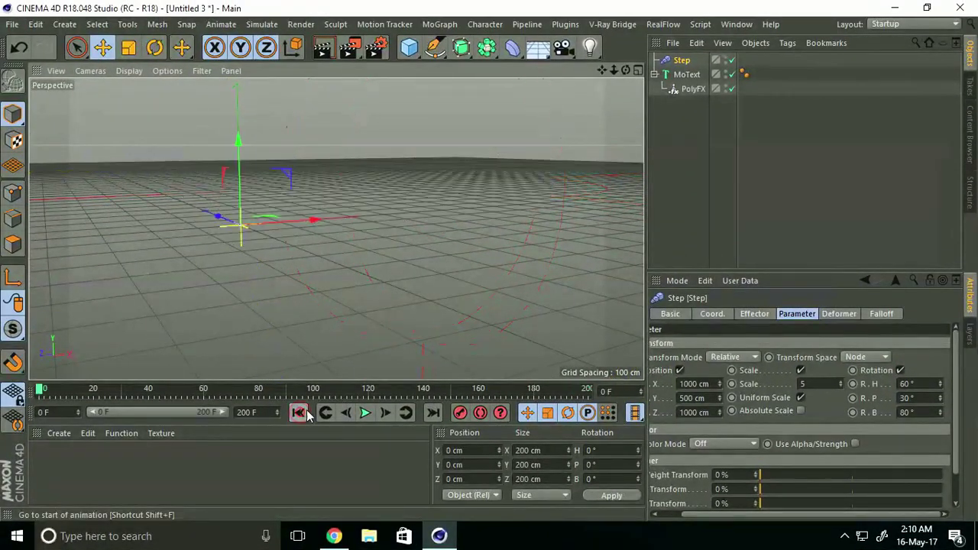
left_click(364, 412)
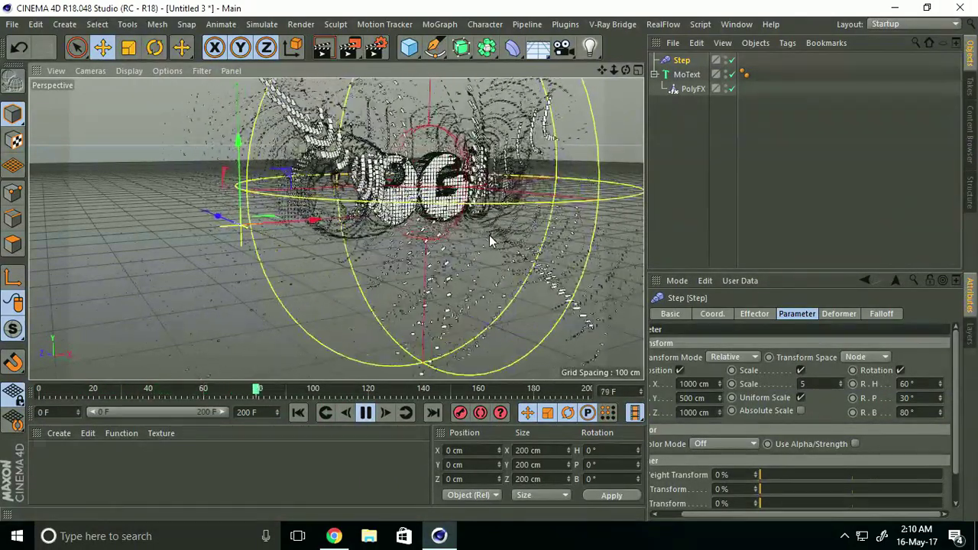
scroll(587, 125, "up", 6)
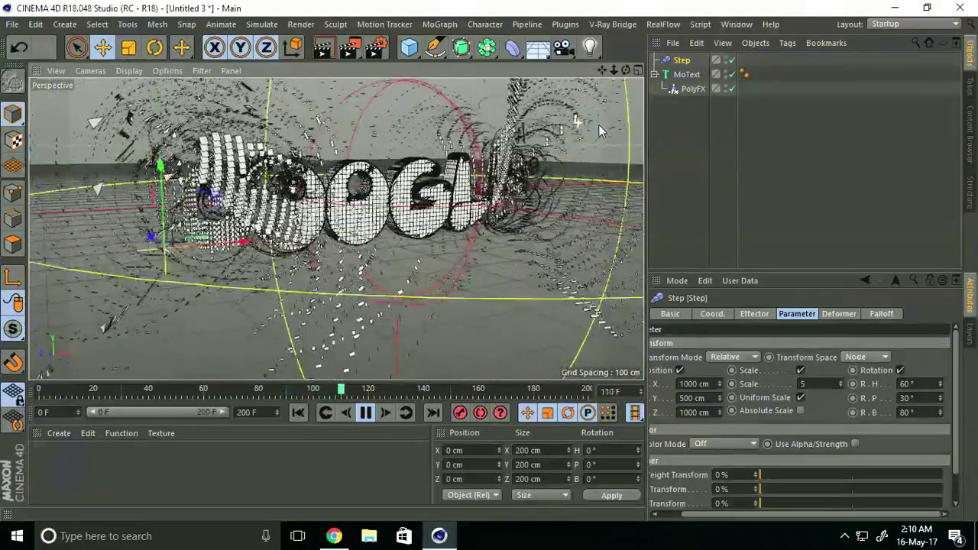
left_click(364, 414)
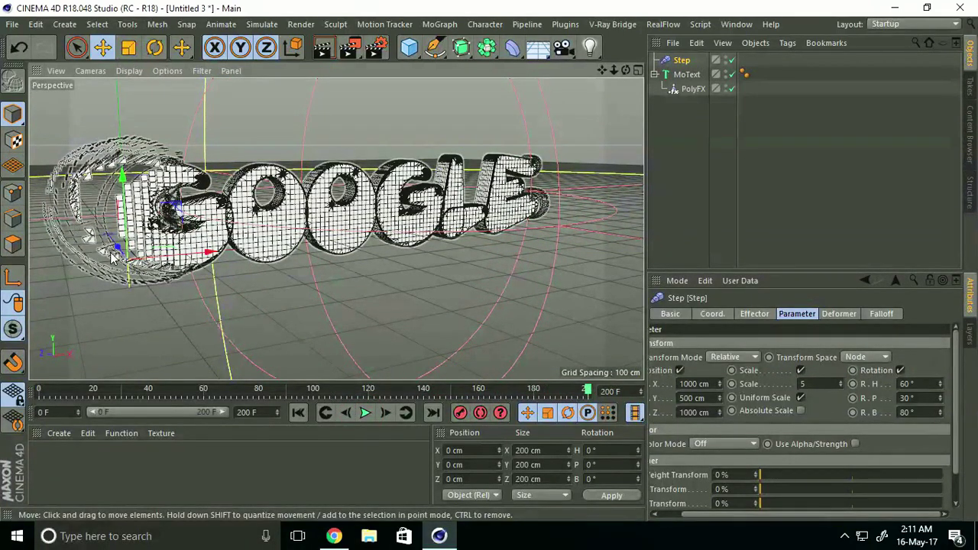
At frame 195, set the PolyFX falloff scale to 2000% and add a keyframe for it.
left_click(692, 90)
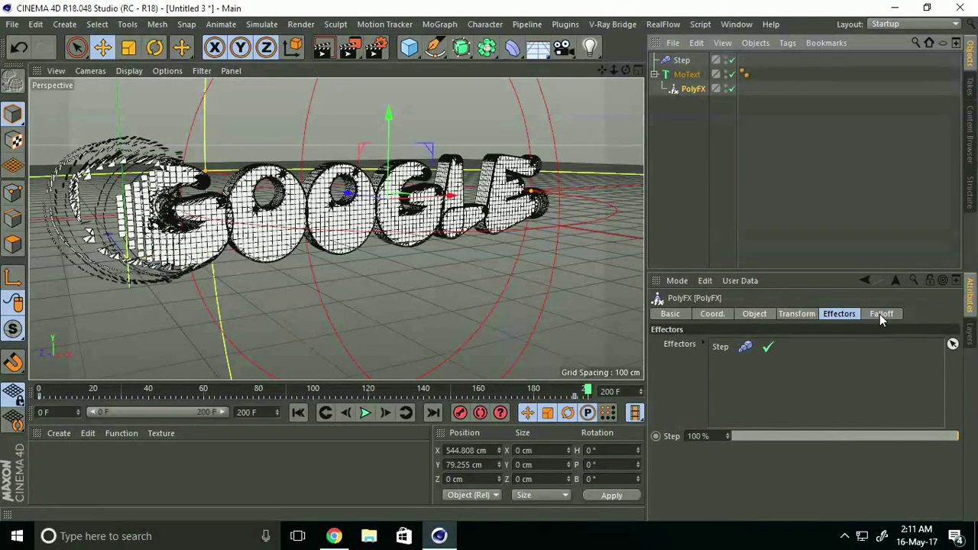
left_click(880, 314)
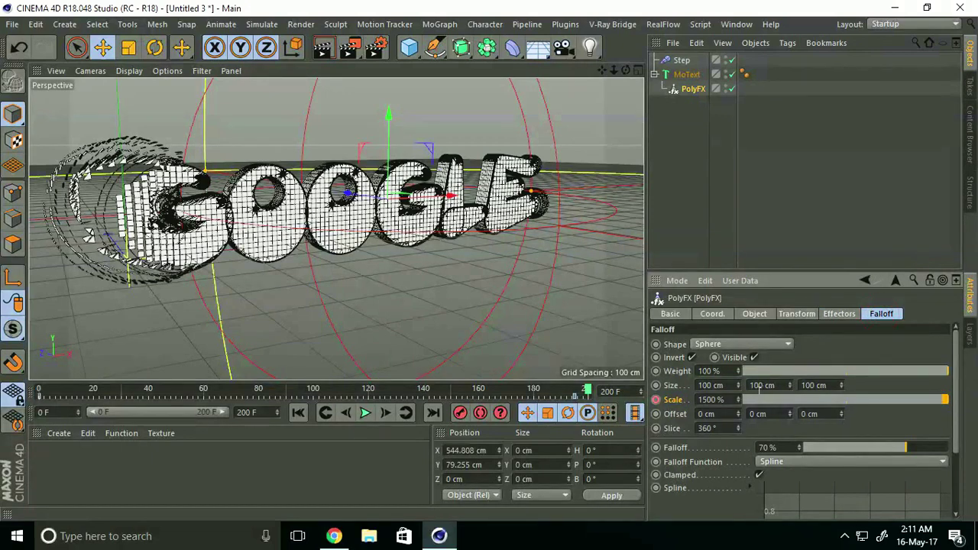
left_click_drag(606, 398, 578, 392)
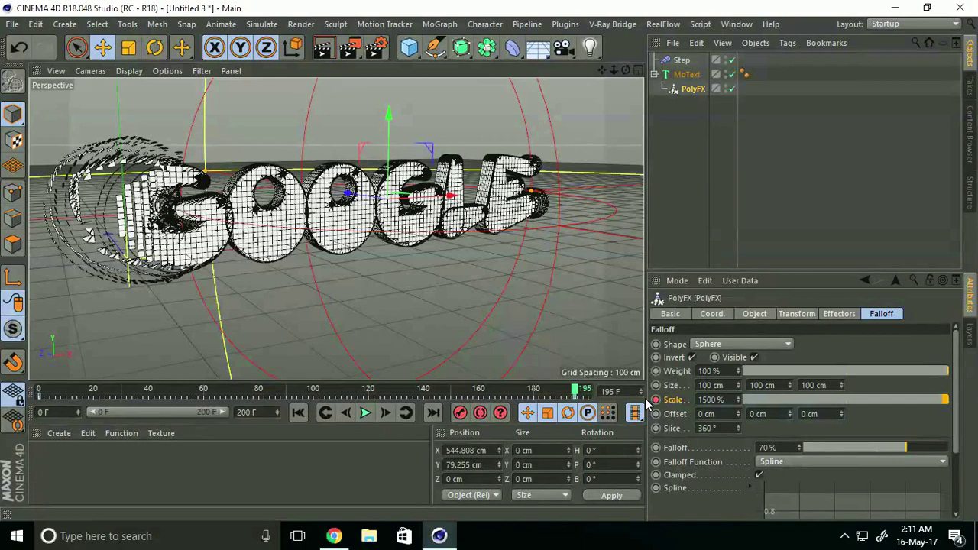
double_click(724, 398)
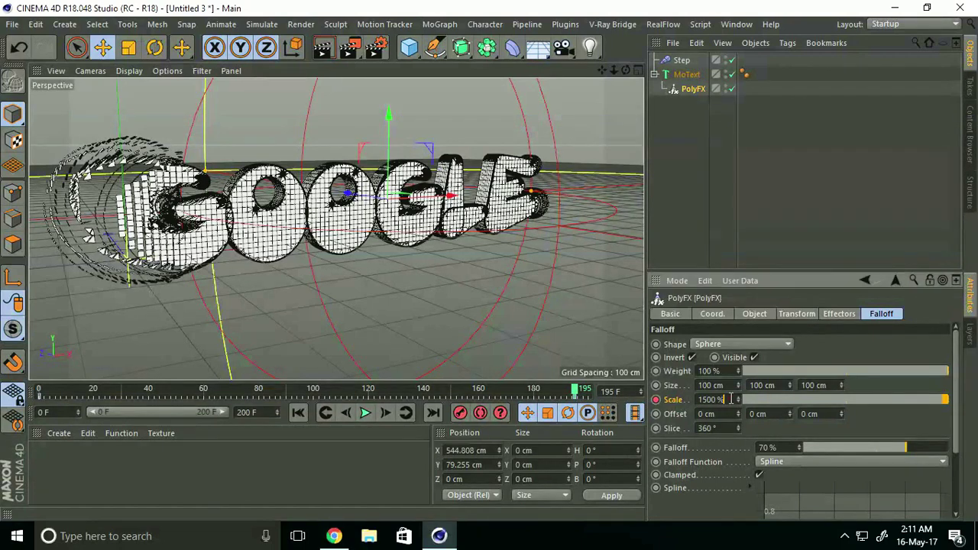
type("2000")
key("Return")
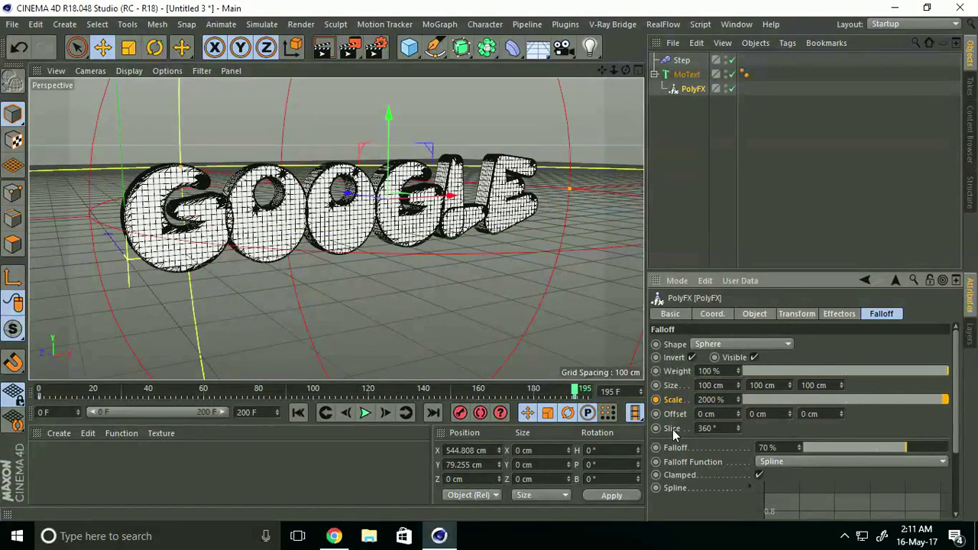
right_click(676, 399)
mouse_move(697, 274)
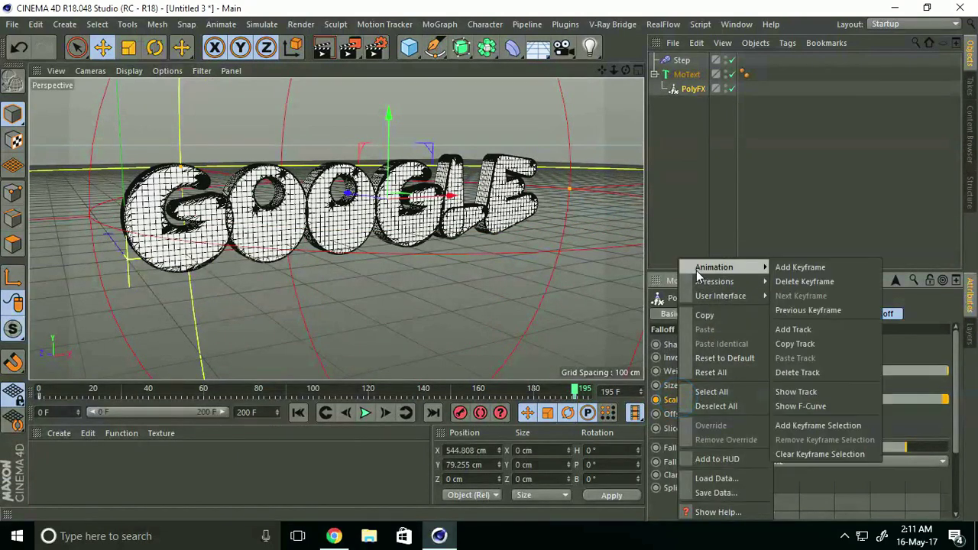
left_click(798, 268)
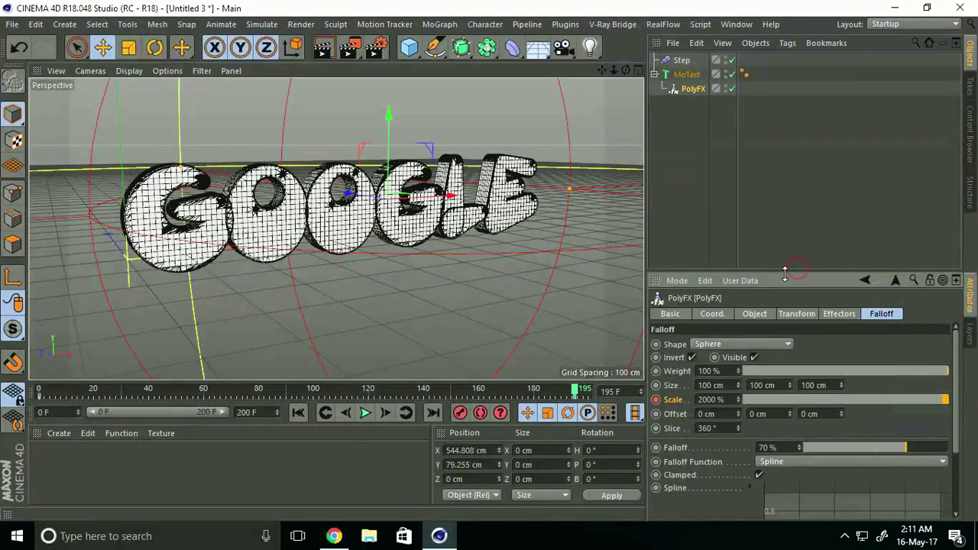
Replay the text build-up from frame 0 and scrub to frame 154.
left_click(298, 413)
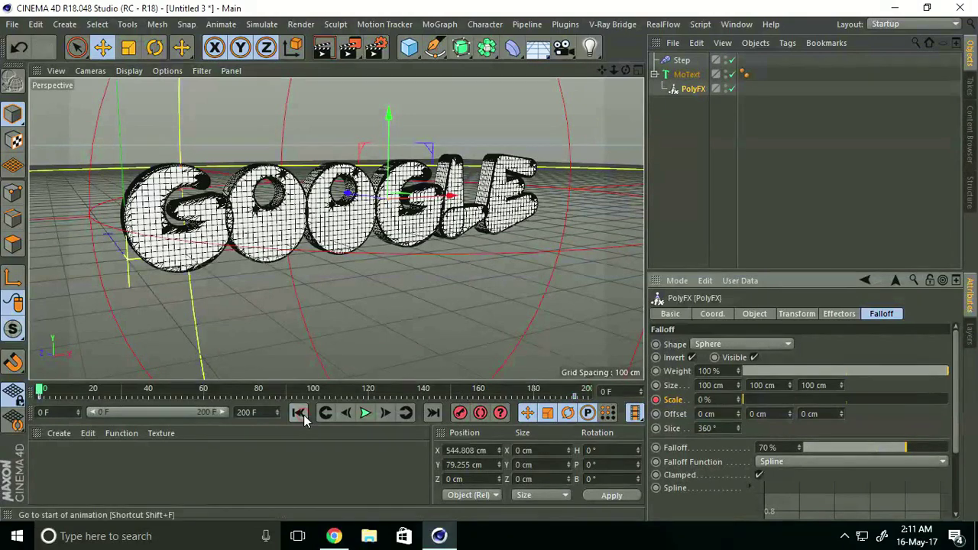
left_click(365, 413)
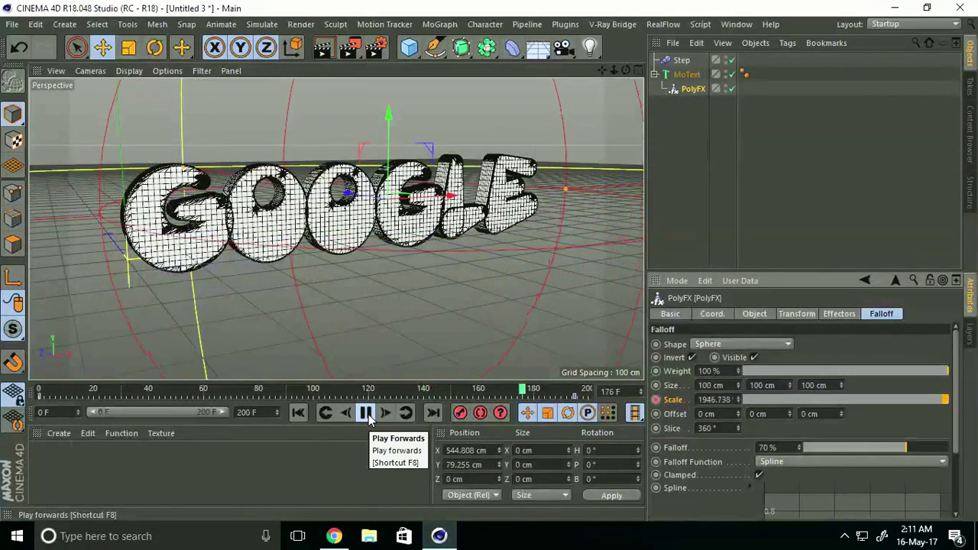
left_click(366, 413)
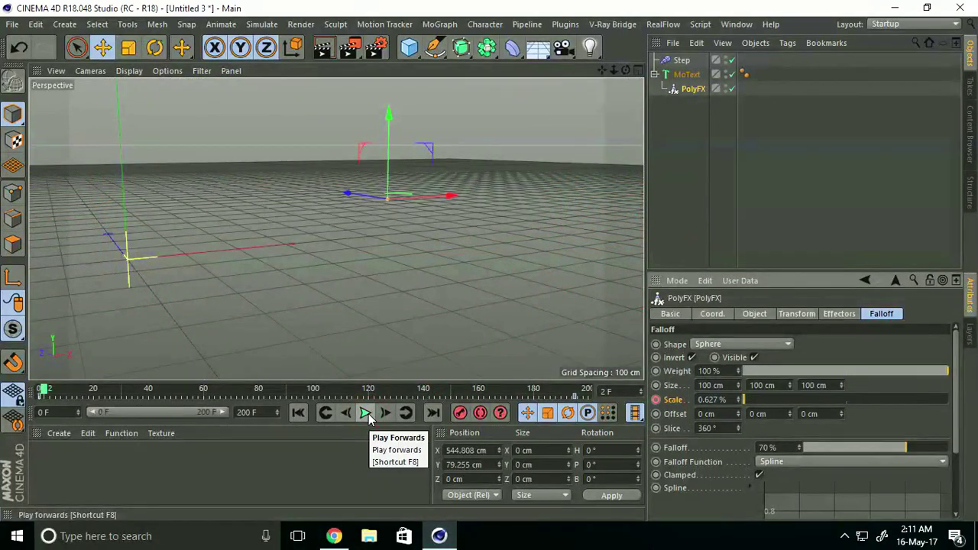
left_click_drag(367, 394, 463, 395)
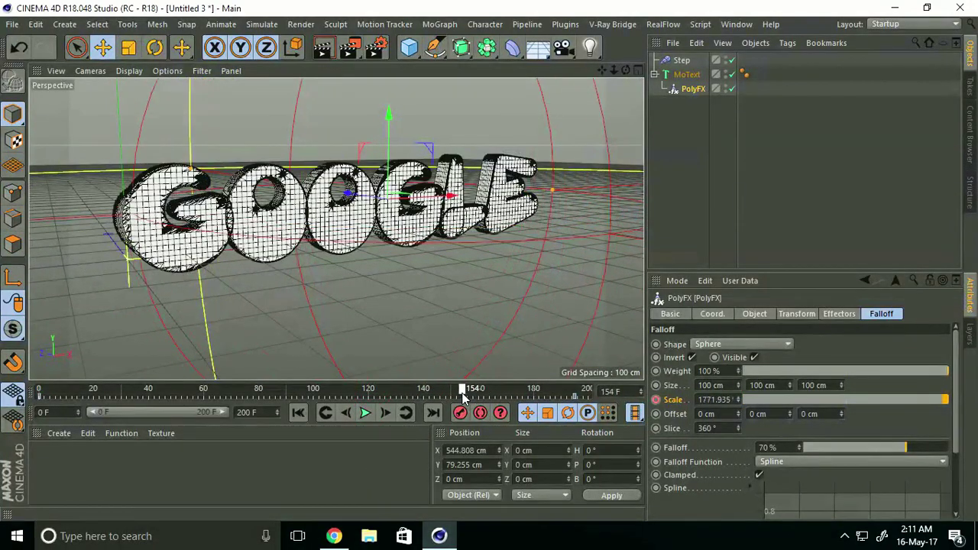
Load the MercyMP material collection and apply its yellow material to the MoText object.
left_click(59, 434)
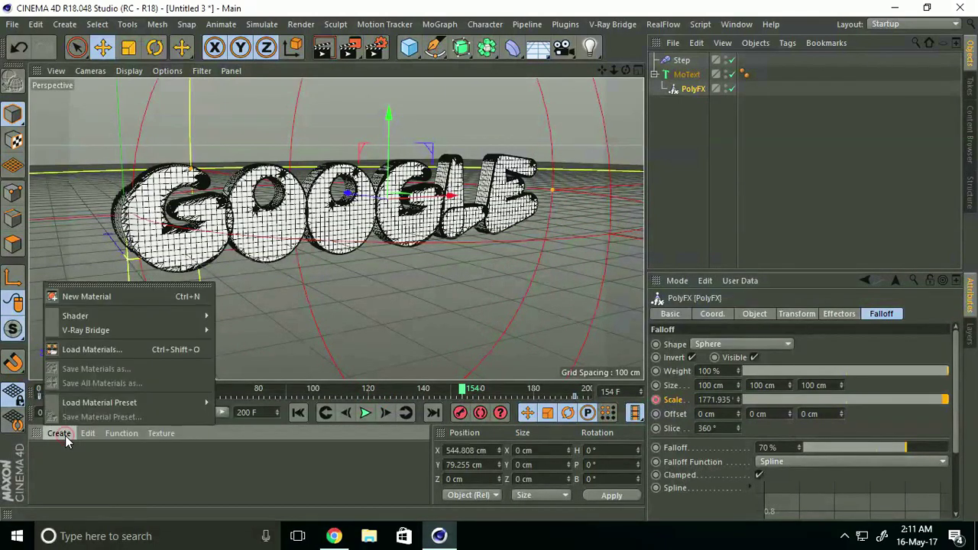
left_click(85, 350)
double_click(239, 129)
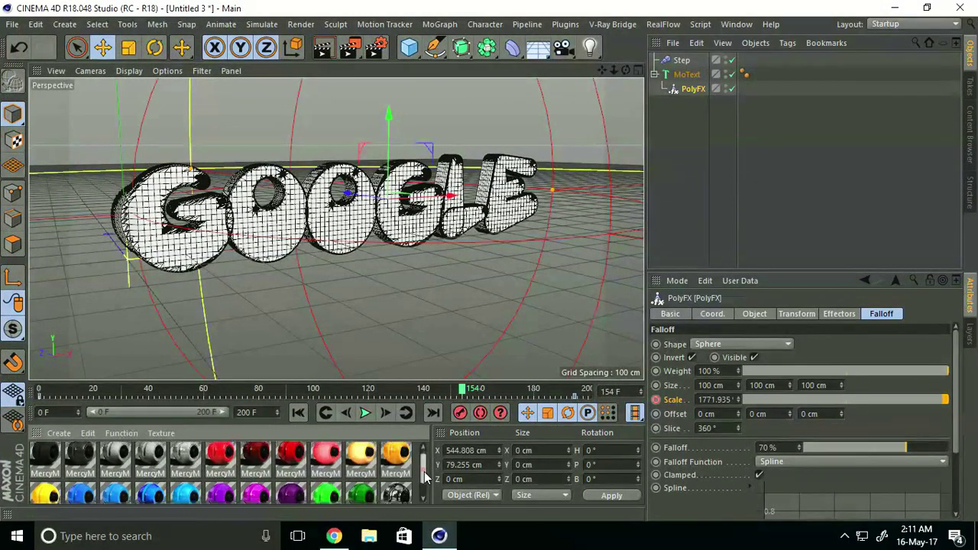
scroll(424, 473, "down", 1)
left_click(45, 481)
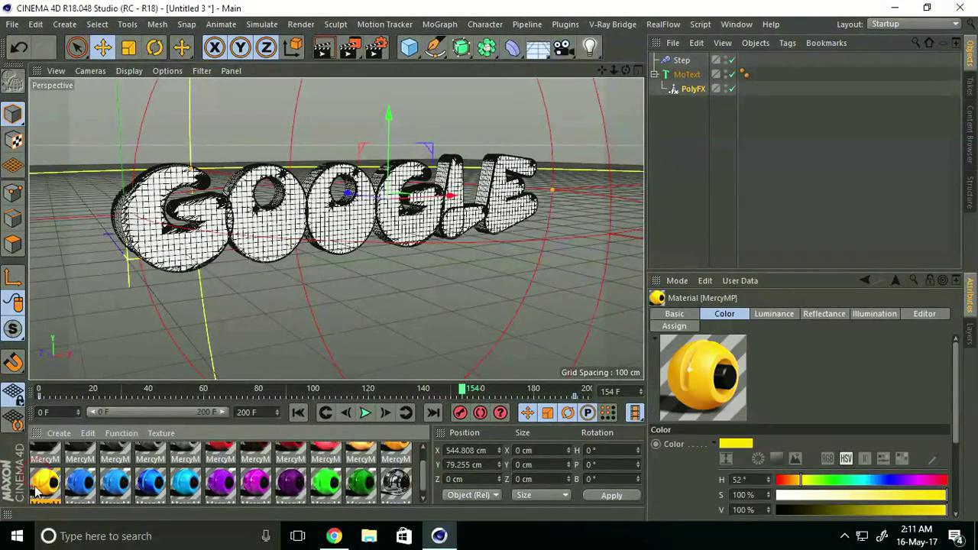
left_click_drag(44, 481, 687, 75)
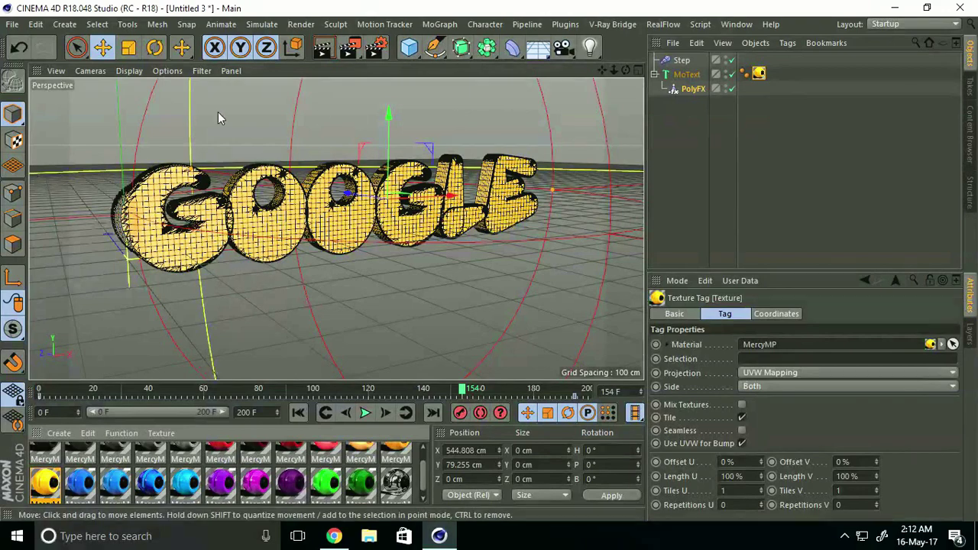
Merge the softbox and floor studio scene into the project and lower the FLOOR & BACKGROUND group to about Y -1065 cm.
left_click(13, 24)
left_click(19, 74)
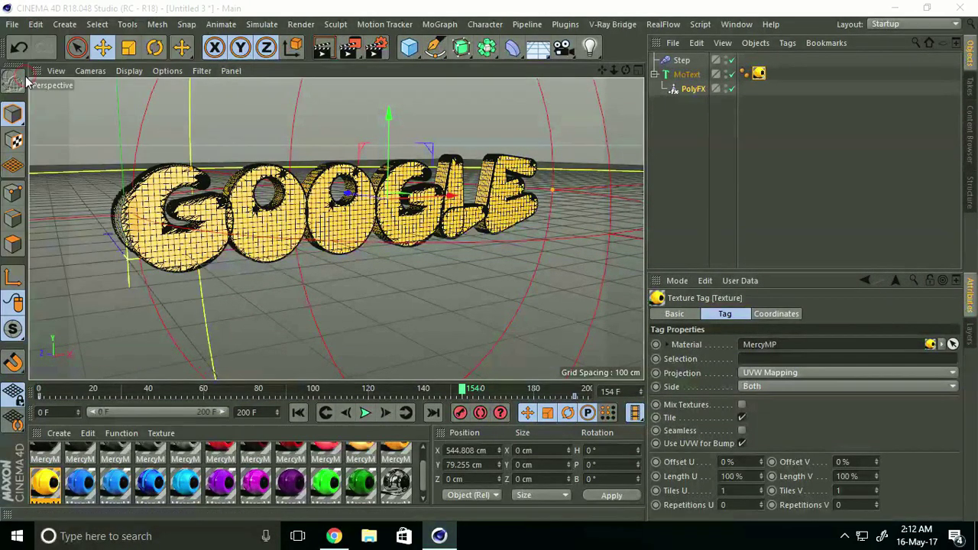
double_click(159, 139)
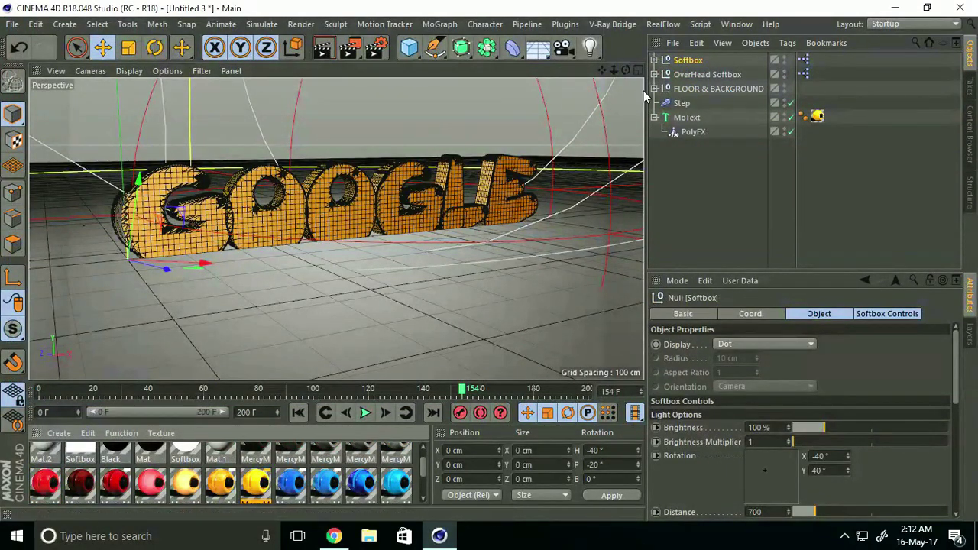
left_click(691, 89)
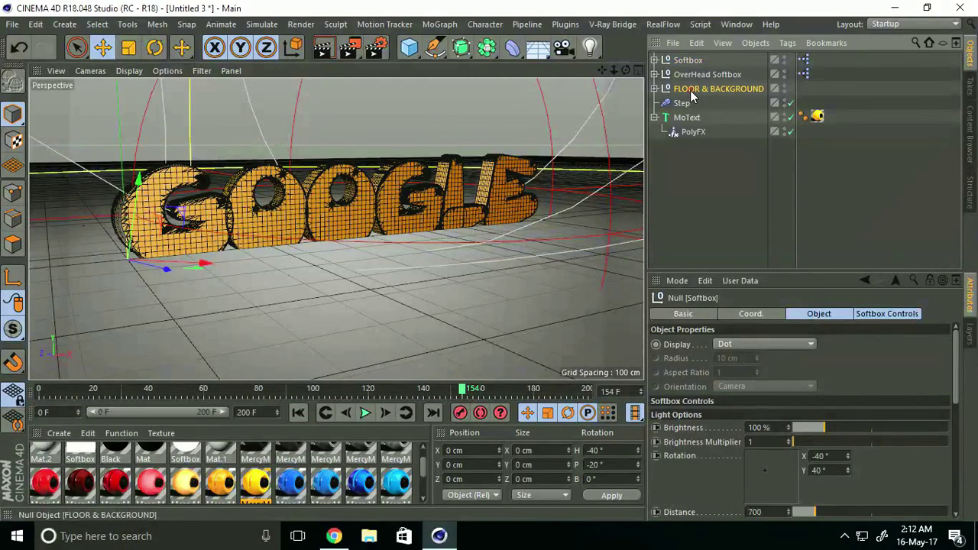
left_click_drag(80, 143, 493, 275)
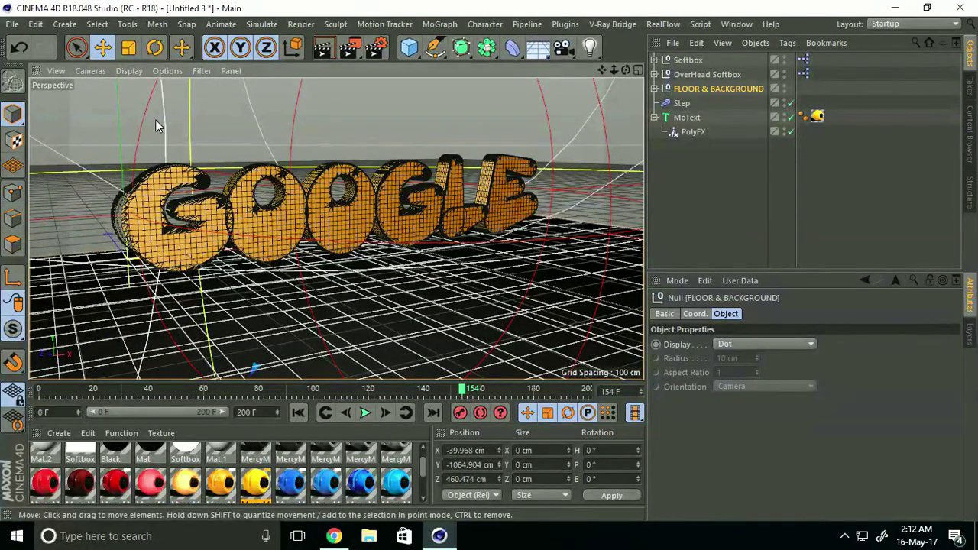
Set the saved image format to JPEG in the render settings.
left_click(374, 49)
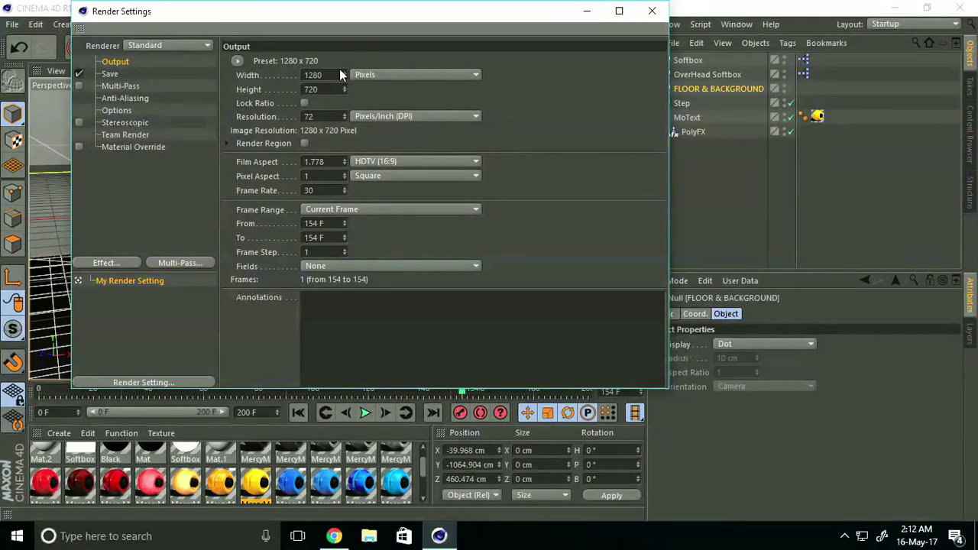
left_click(111, 74)
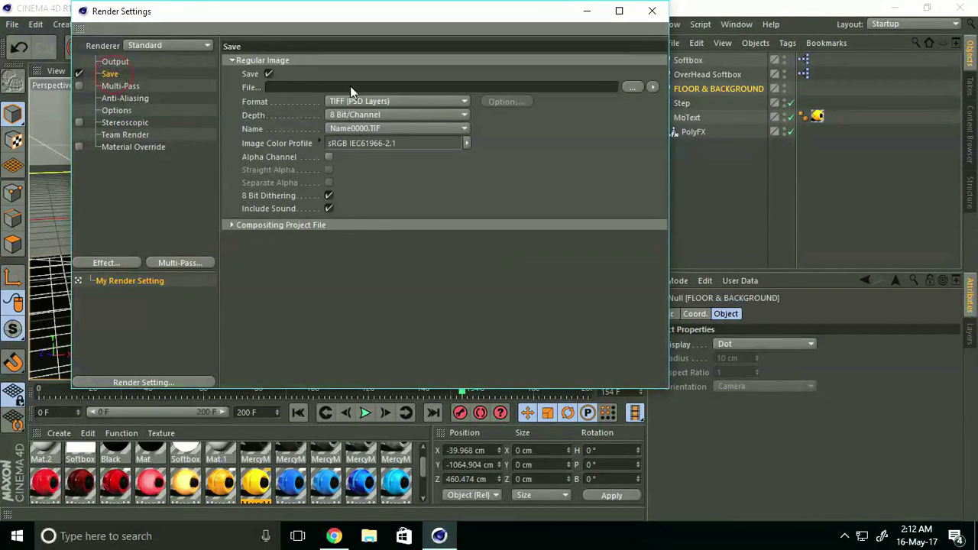
left_click(632, 87)
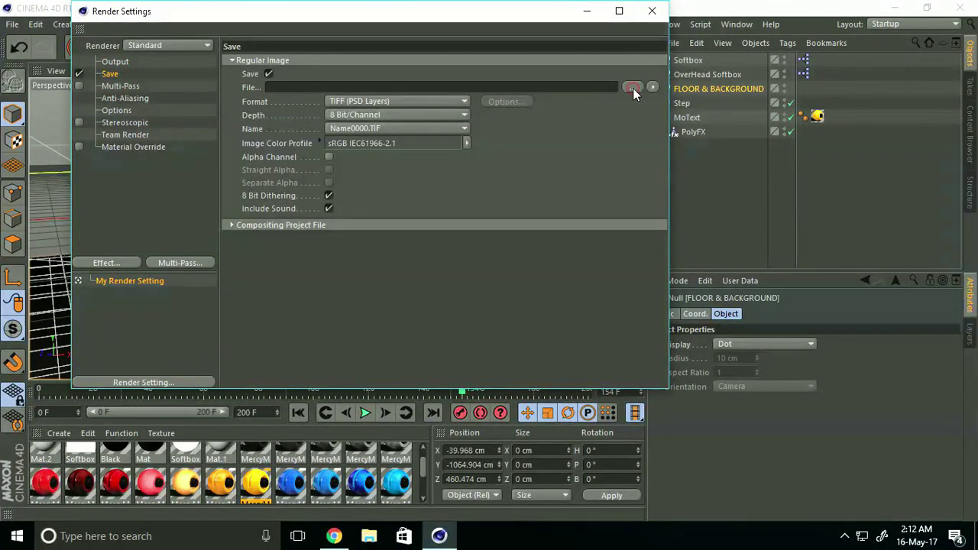
left_click(641, 392)
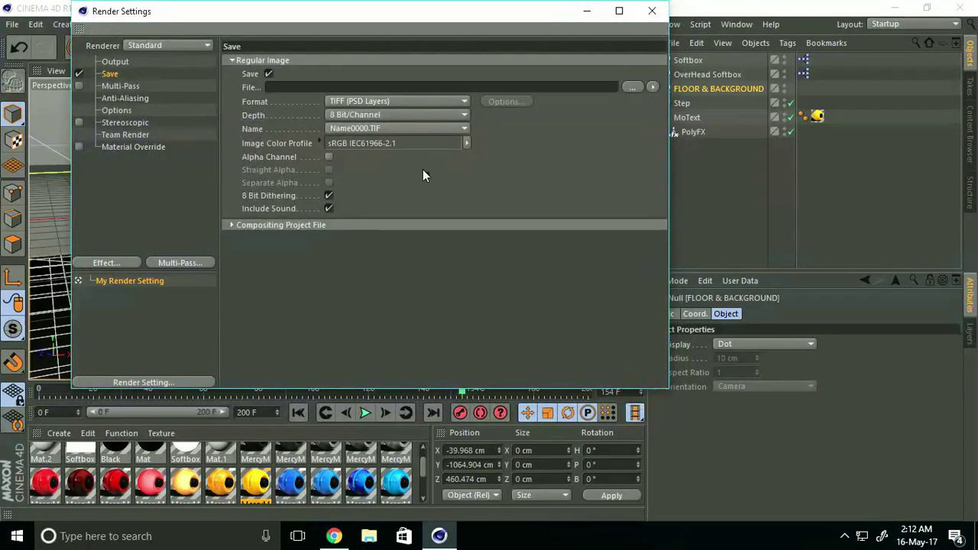
left_click(362, 100)
left_click(357, 175)
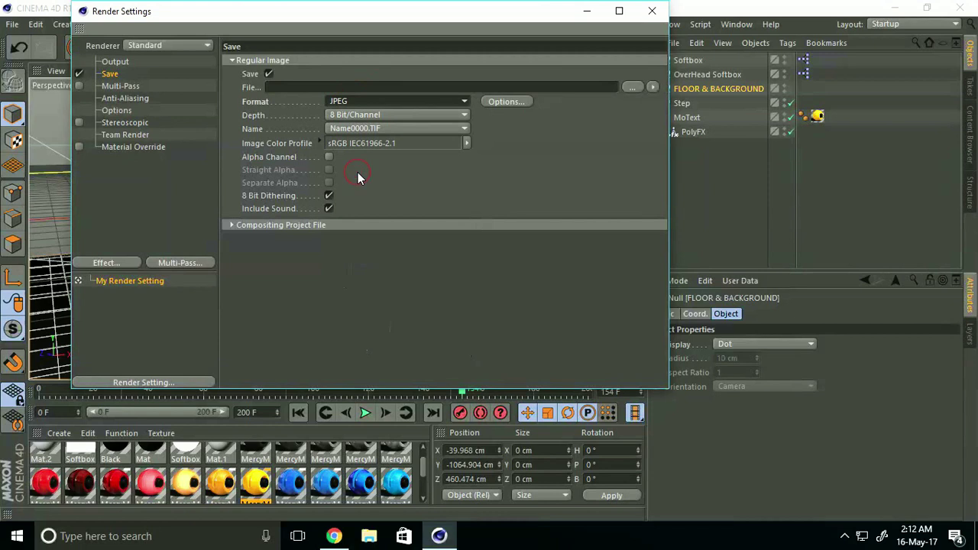
Set the render's anti-aliasing to Best.
left_click(122, 98)
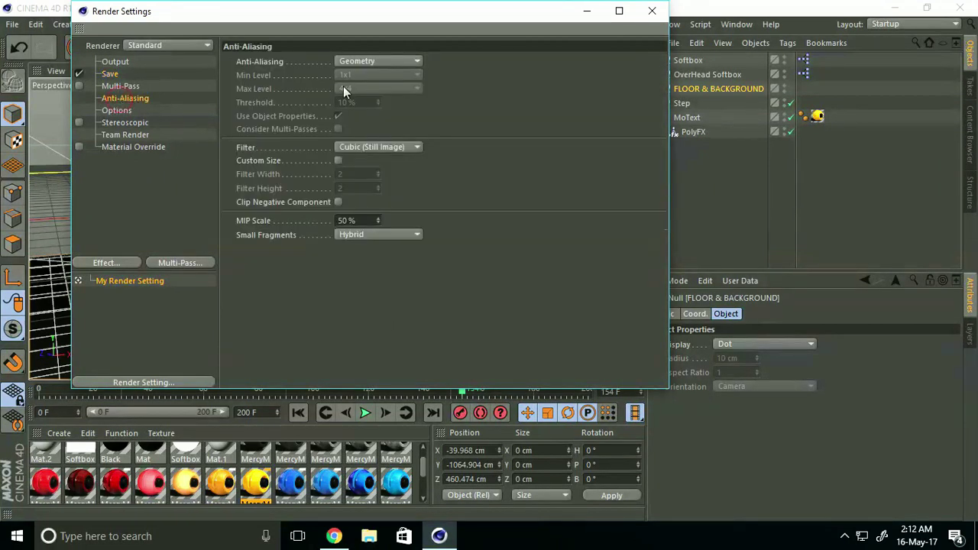
left_click(365, 61)
left_click(358, 106)
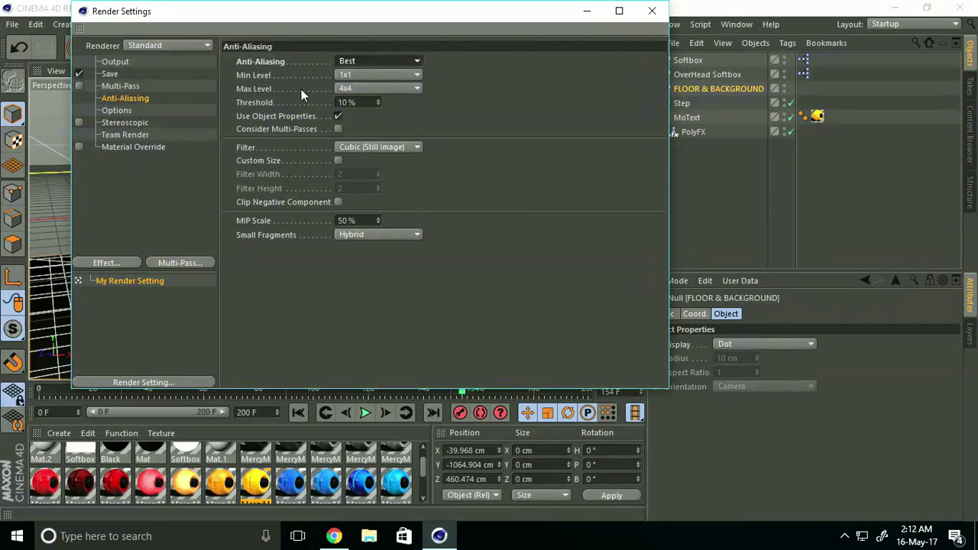
Set the maximum anti-aliasing level to 1x1 in the render settings.
left_click(362, 88)
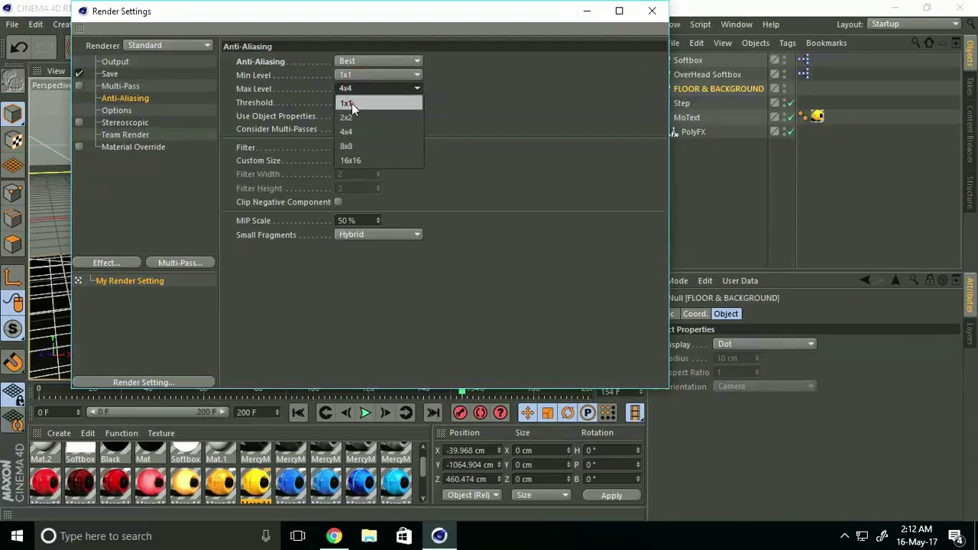
left_click(351, 103)
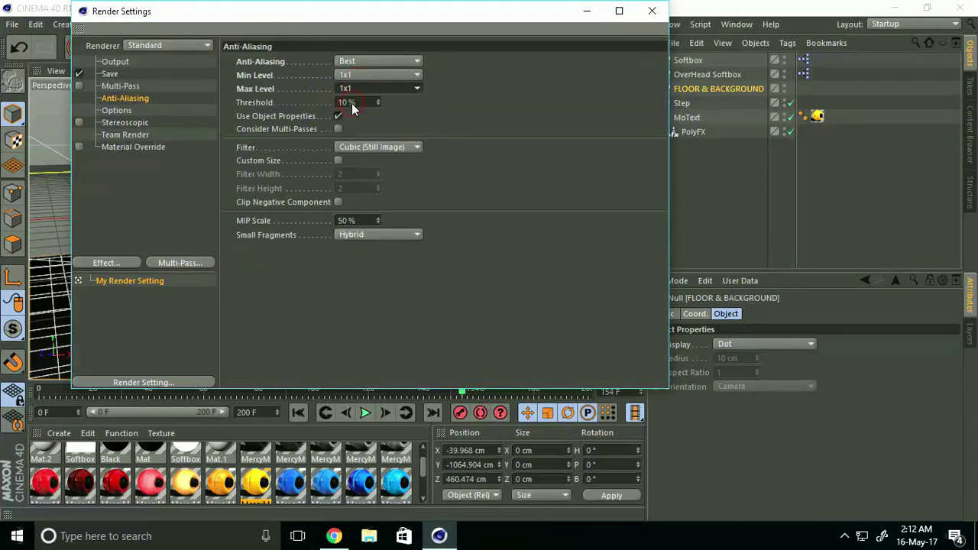
Add the Global Illumination, Ambient Occlusion and Object Glow effects to the render settings and close them.
left_click(122, 262)
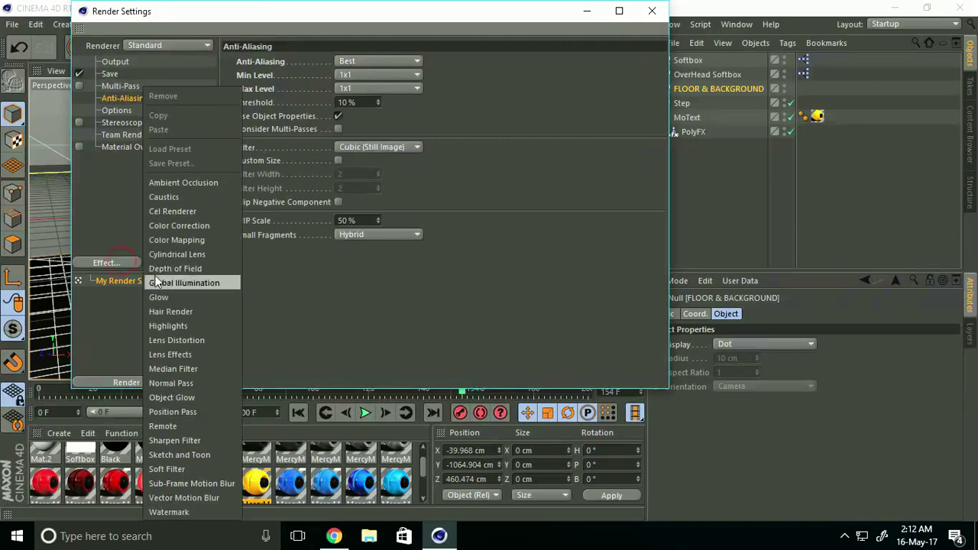
left_click(168, 282)
left_click(124, 261)
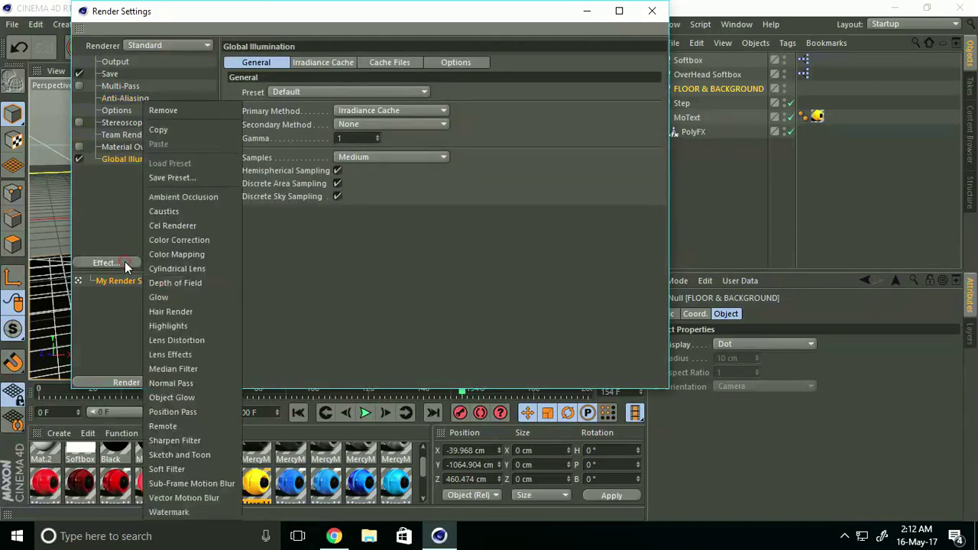
left_click(177, 197)
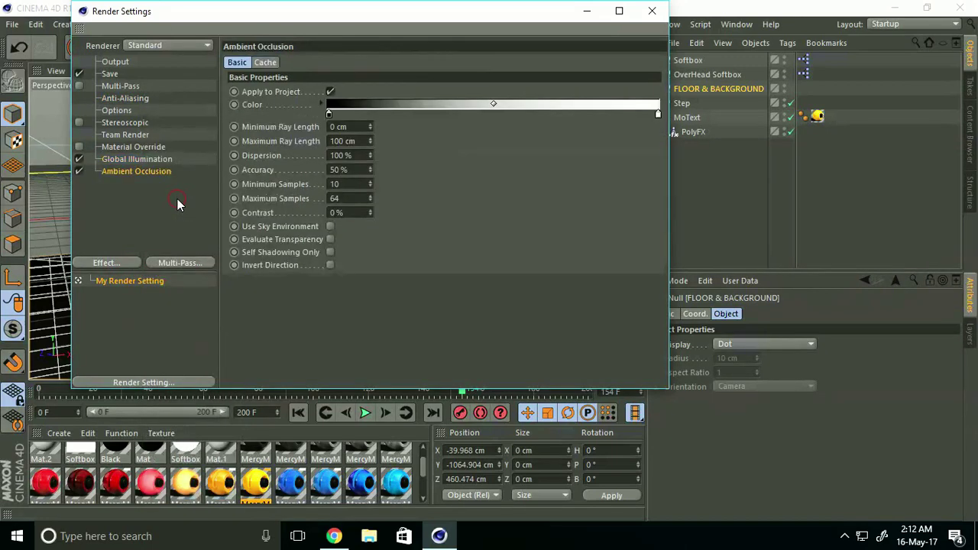
left_click(115, 262)
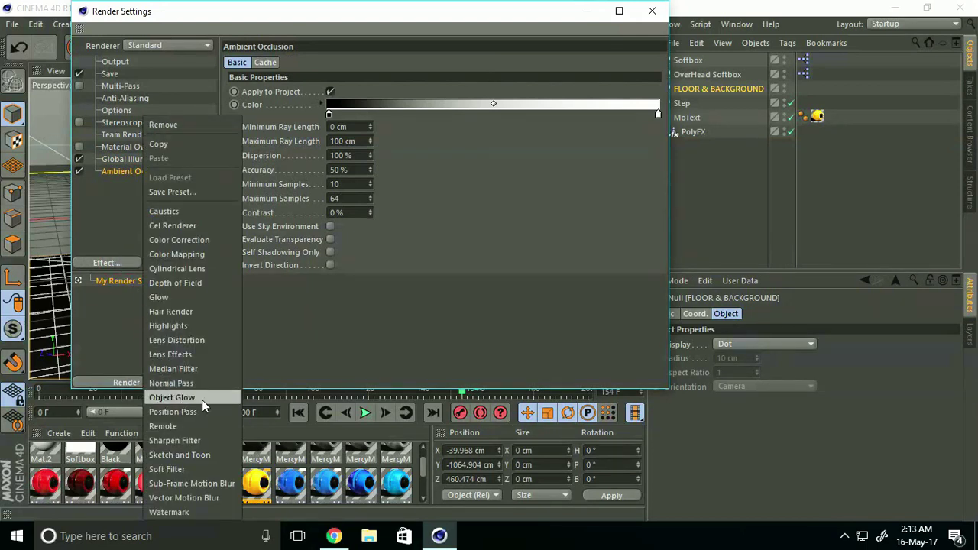
left_click(172, 397)
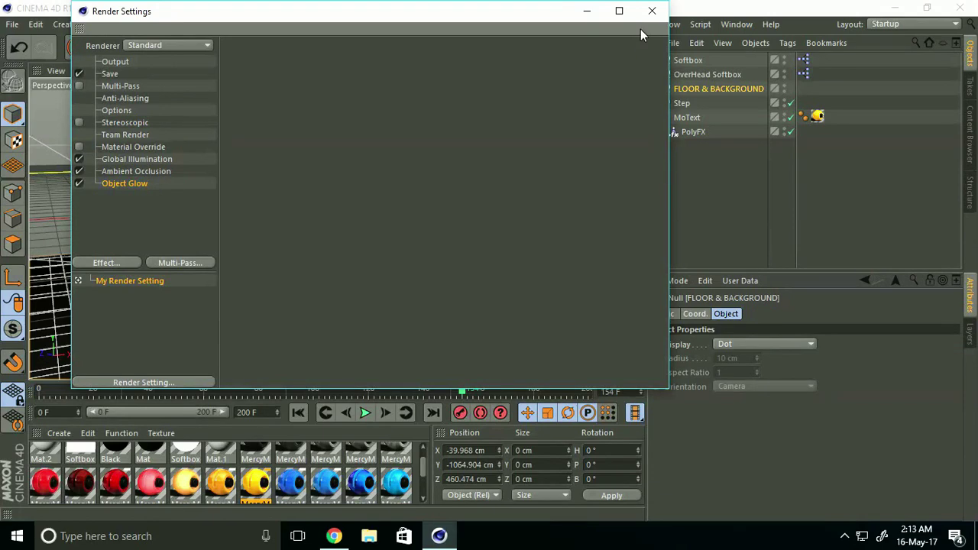
left_click(651, 11)
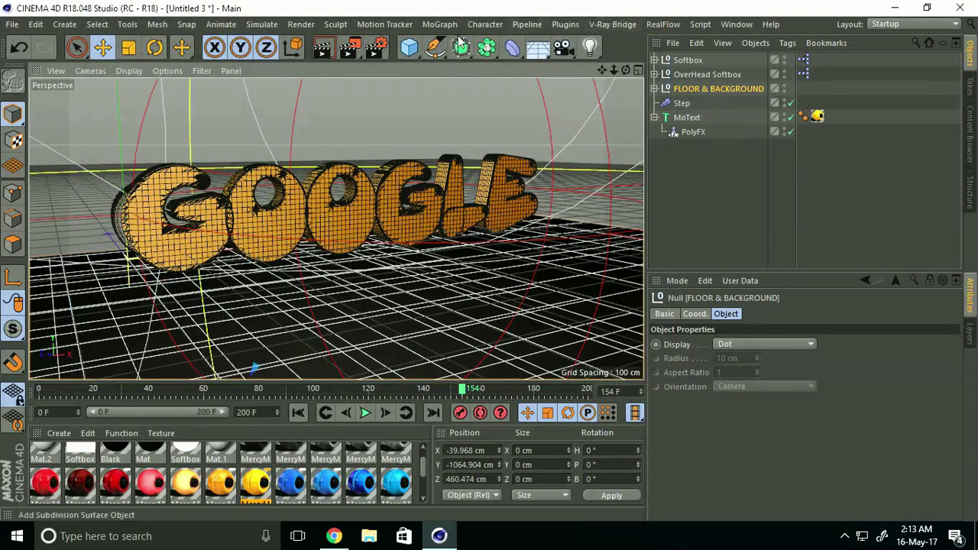